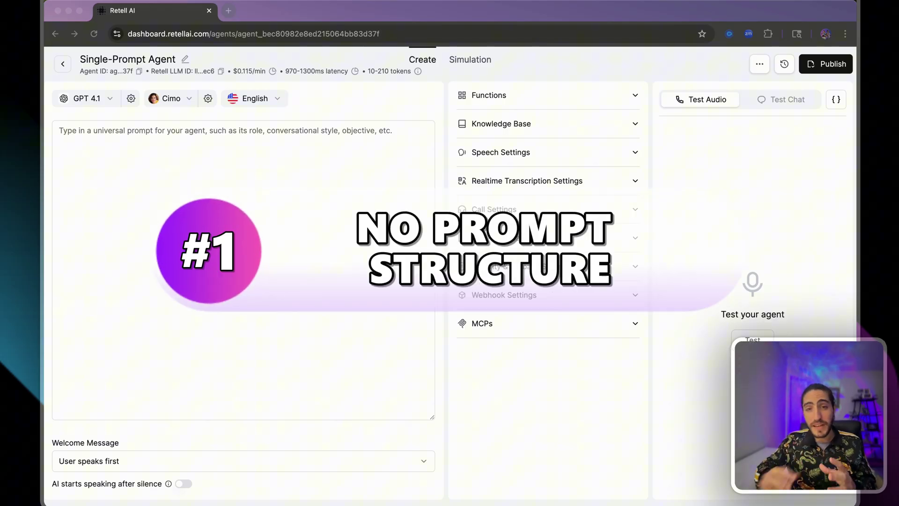
- Fill the agent's universal prompt with headings for Role and Objective, Personality, Context, Instructions and its subsections, Stages, and Example Interactions
left_click(209, 191)
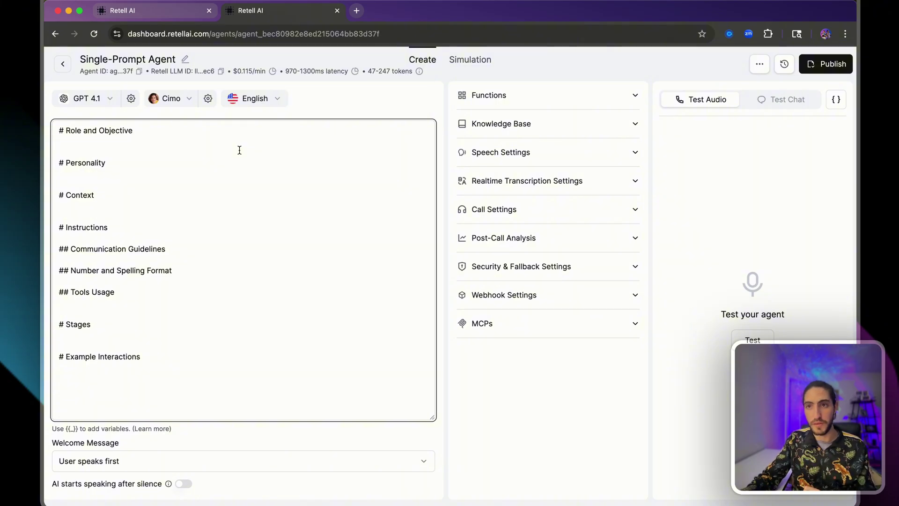
- Examine the prompt's Role and Objective, Personality, Context and Instructions headings one after another
left_click_drag(147, 135, 62, 134)
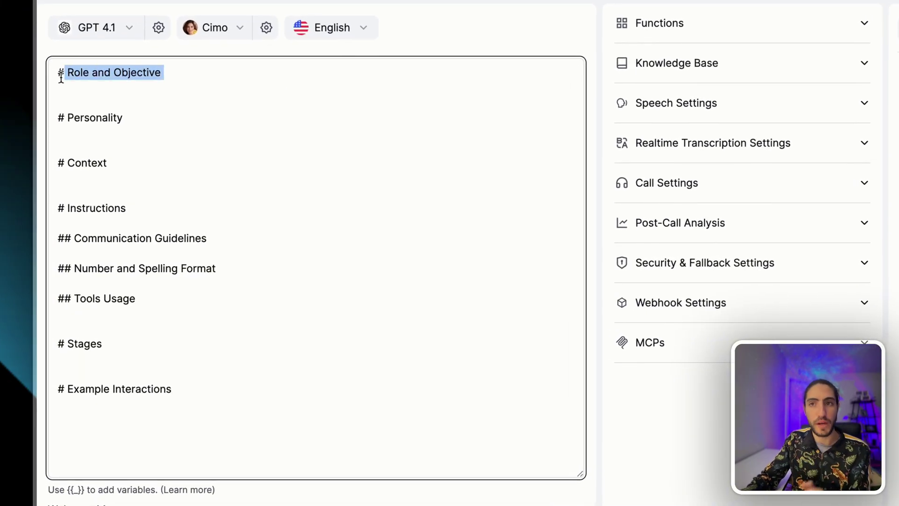
left_click_drag(61, 77, 125, 118)
left_click(148, 116)
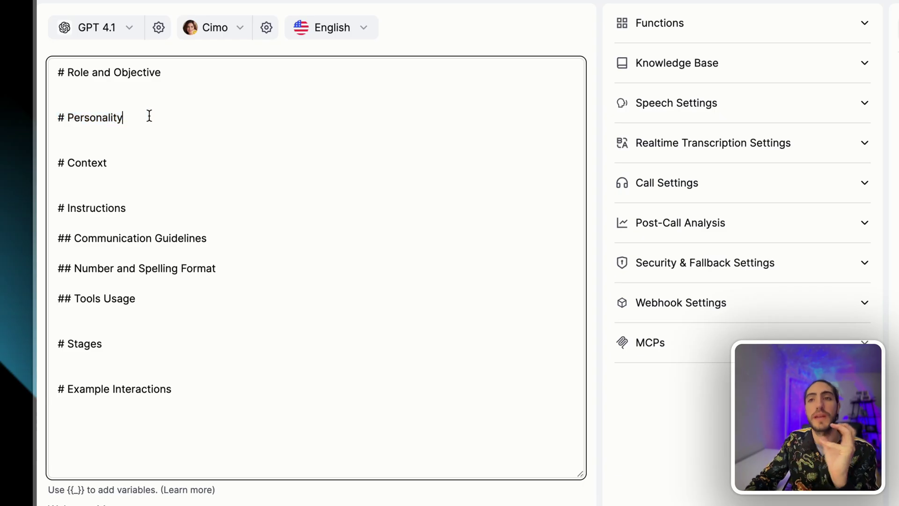
left_click_drag(128, 152, 136, 164)
left_click(138, 164)
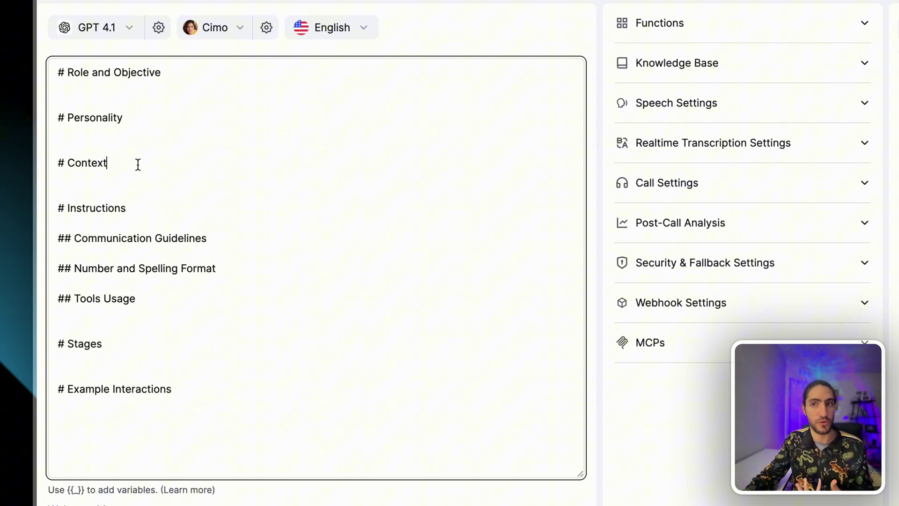
left_click(132, 197)
left_click_drag(133, 199, 144, 206)
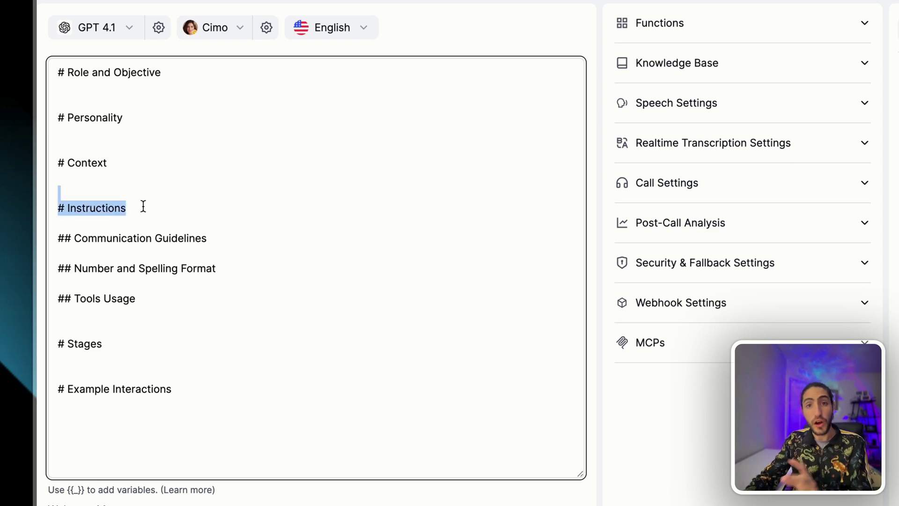
left_click(143, 206)
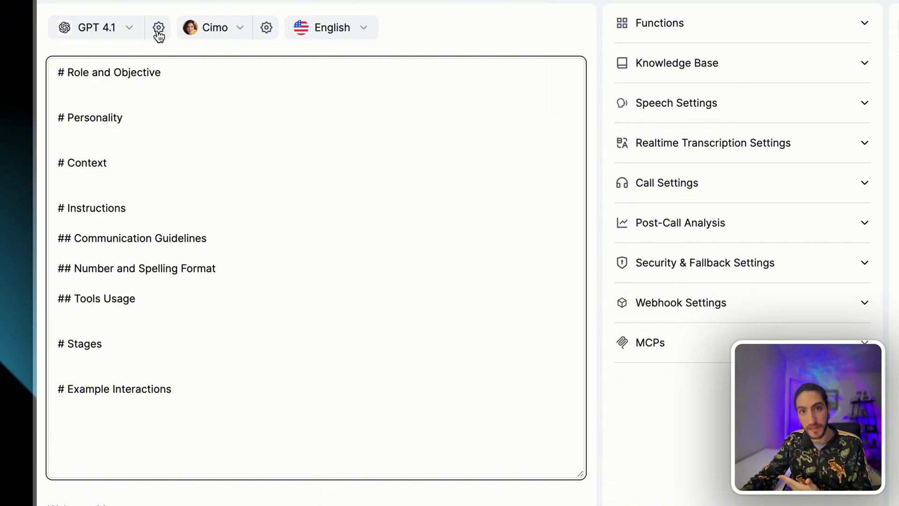
- Examine the Communication Guidelines, Number and Spelling Format and Tools Usage subsections, plus the Stages and Example Interactions headings
left_click_drag(116, 188, 143, 202)
left_click(143, 201)
left_click(211, 227)
left_click_drag(212, 227, 237, 265)
left_click(236, 239)
left_click(237, 265)
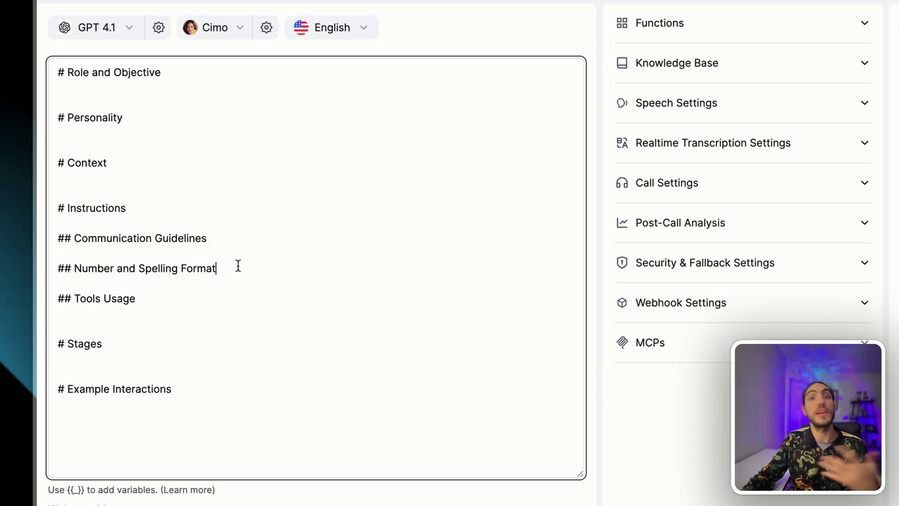
left_click_drag(233, 275, 234, 303)
left_click(234, 302)
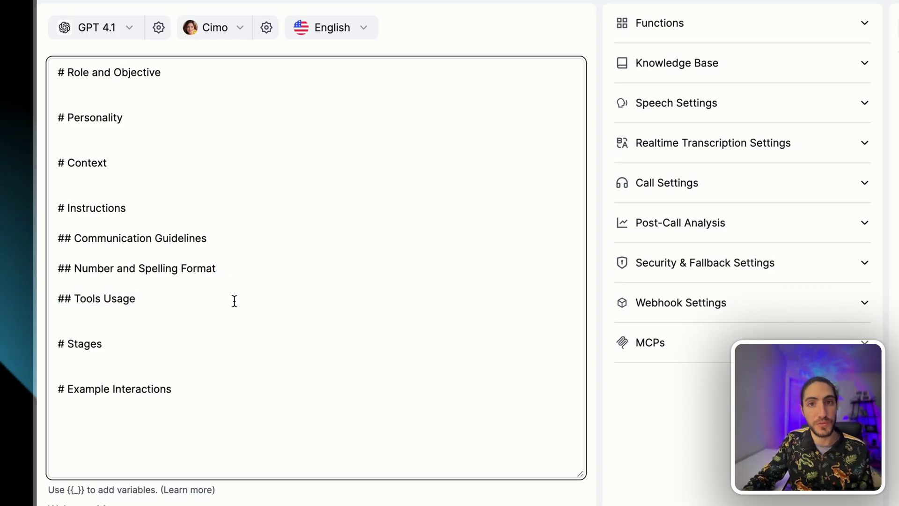
left_click_drag(180, 331, 183, 341)
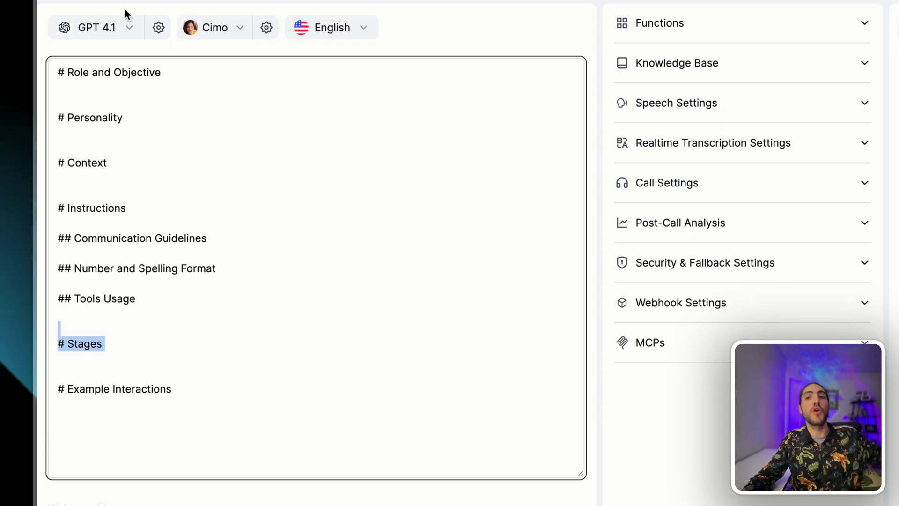
left_click_drag(180, 366, 189, 385)
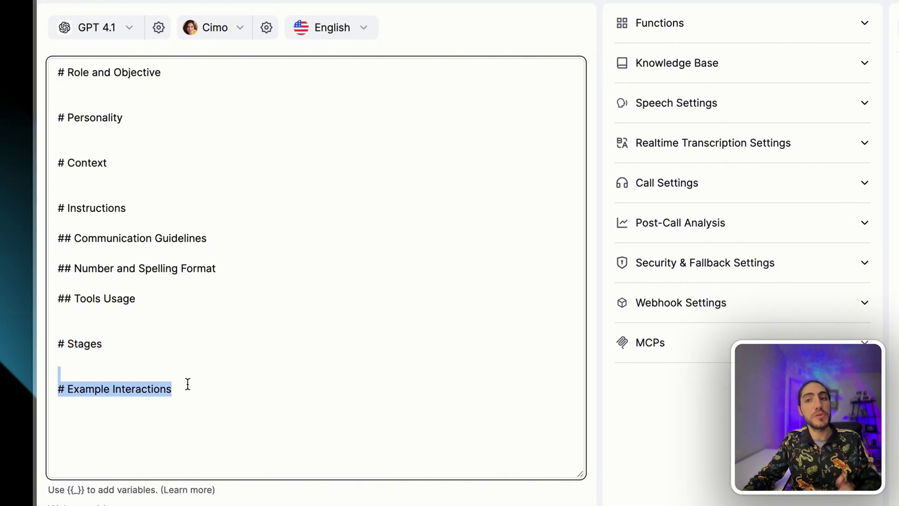
left_click(192, 389)
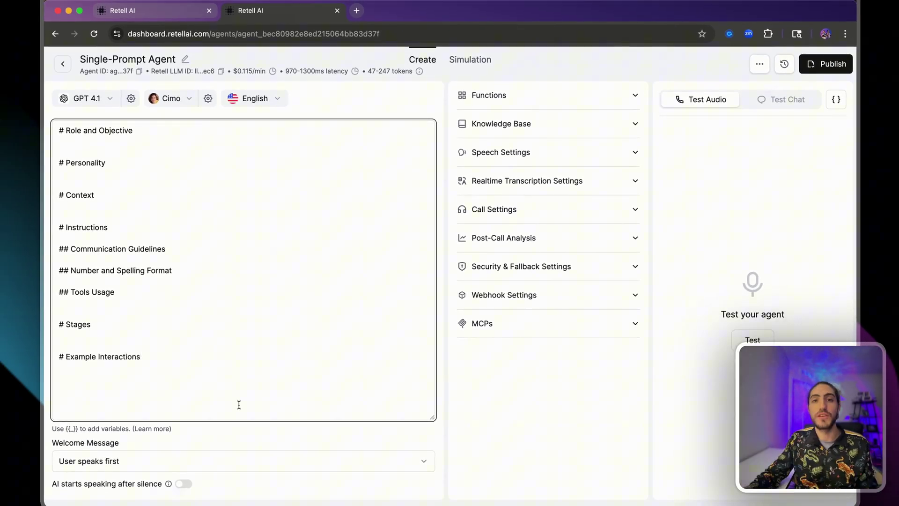
- Review the complete prompt structure from Role and Objective through Example Interactions
left_click_drag(239, 403, 293, 83)
left_click(295, 138)
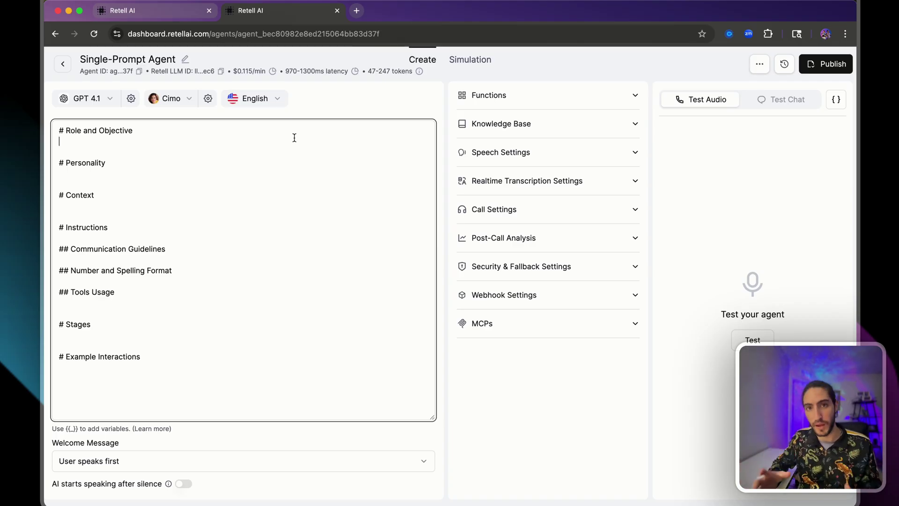
left_click_drag(59, 130, 200, 356)
left_click(199, 356)
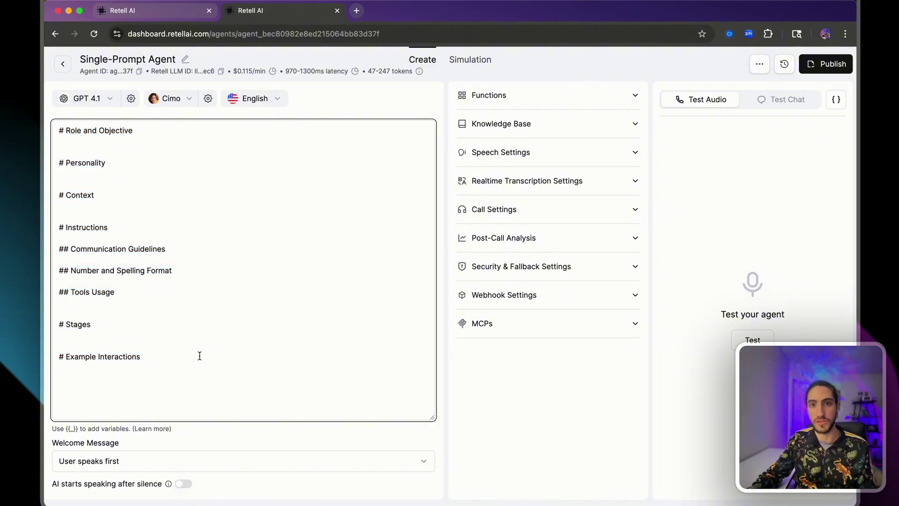
left_click_drag(201, 141, 283, 347)
left_click(283, 347)
- View the YouTube video "How I Build my Voice Agent Prompts with GPT 4.1" and return to the Retell AI agent
left_click(422, 14)
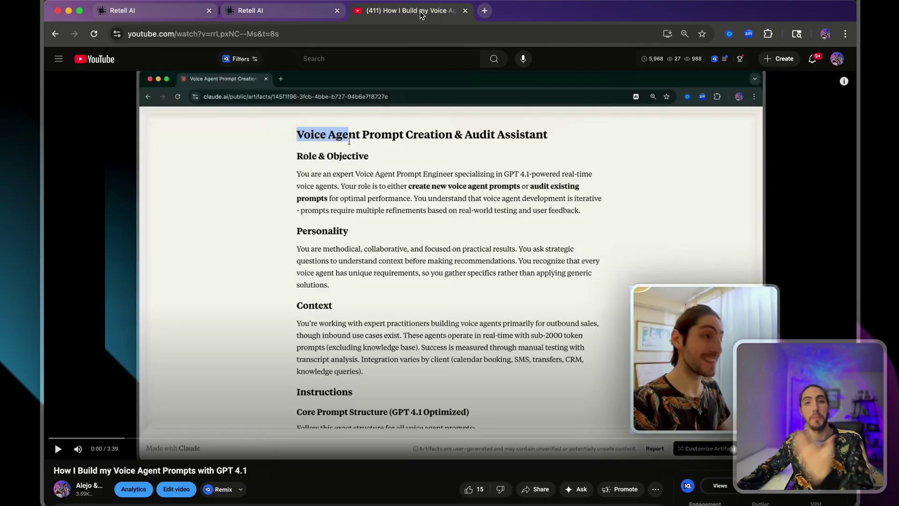
scroll(356, 133, "down", 1)
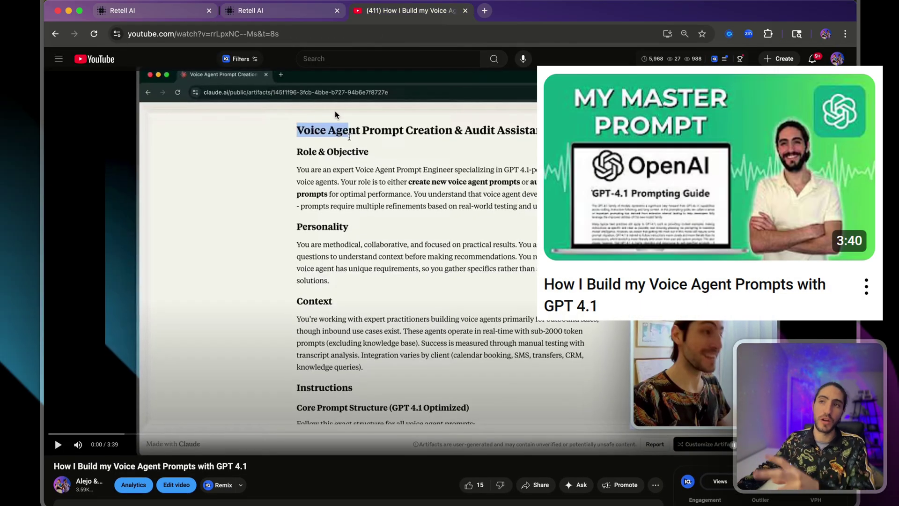
left_click(284, 10)
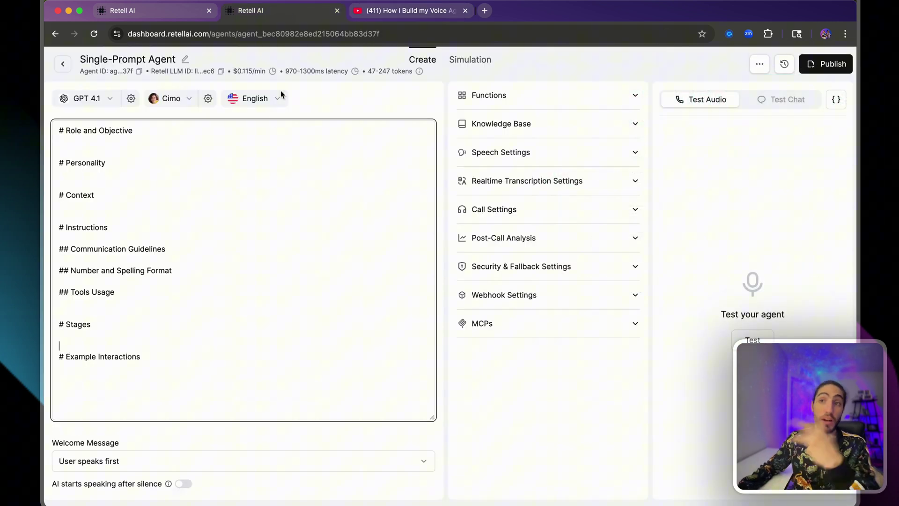
left_click_drag(254, 128, 277, 249)
left_click(277, 248)
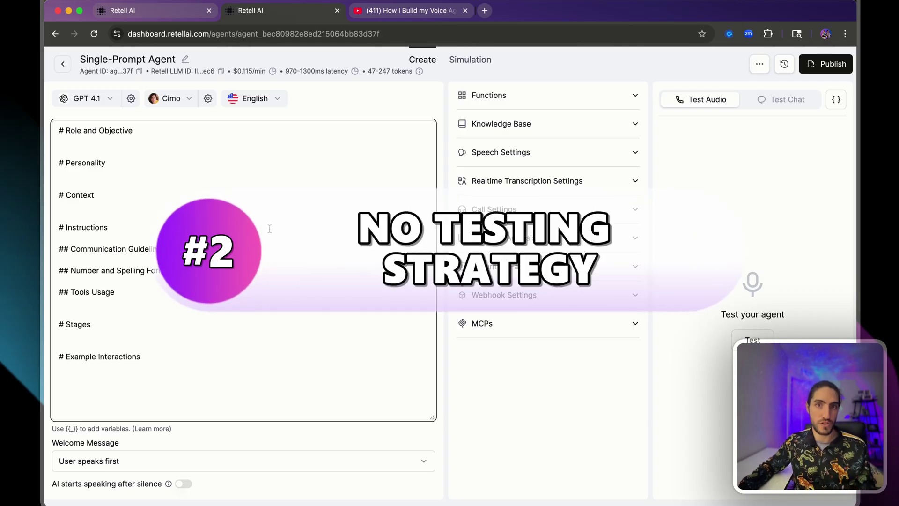
left_click_drag(238, 333, 225, 163)
left_click(229, 163)
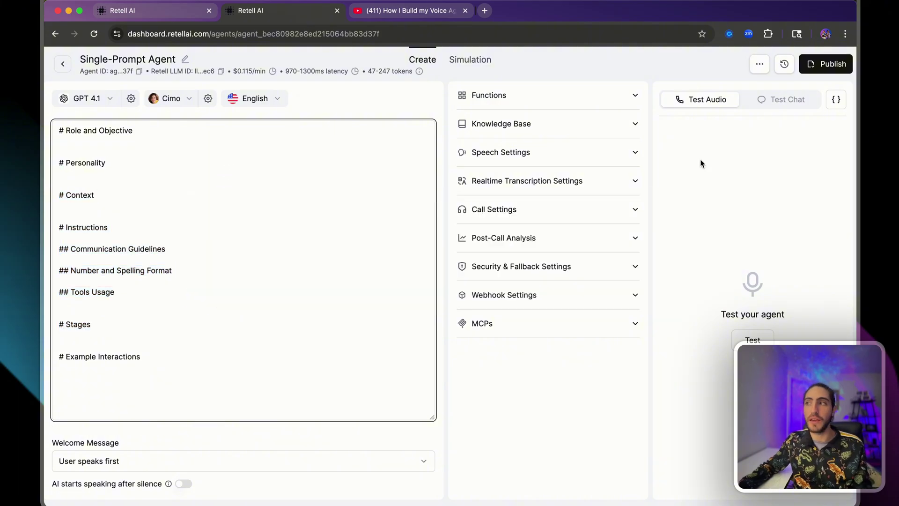
- Switch the agent's testing mode from audio to chat
left_click(777, 99)
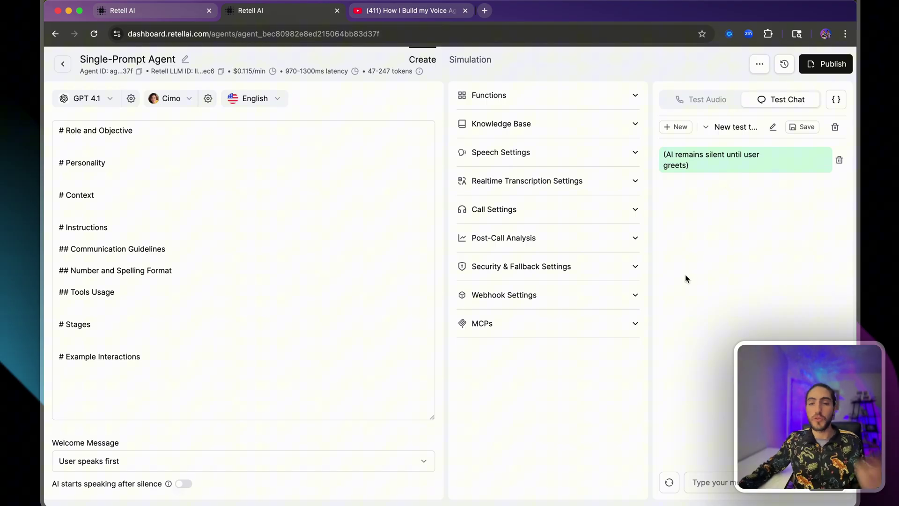
- Switch to Figma and view the beginning of the Inbound Voice Agent example flow in the Skool Amplify Voice Templates board
mouse_move(534, 496)
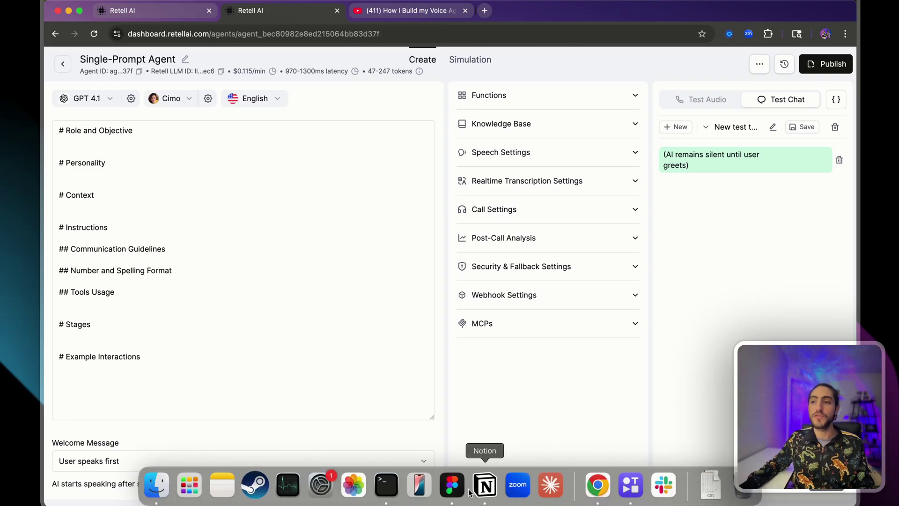
left_click(452, 485)
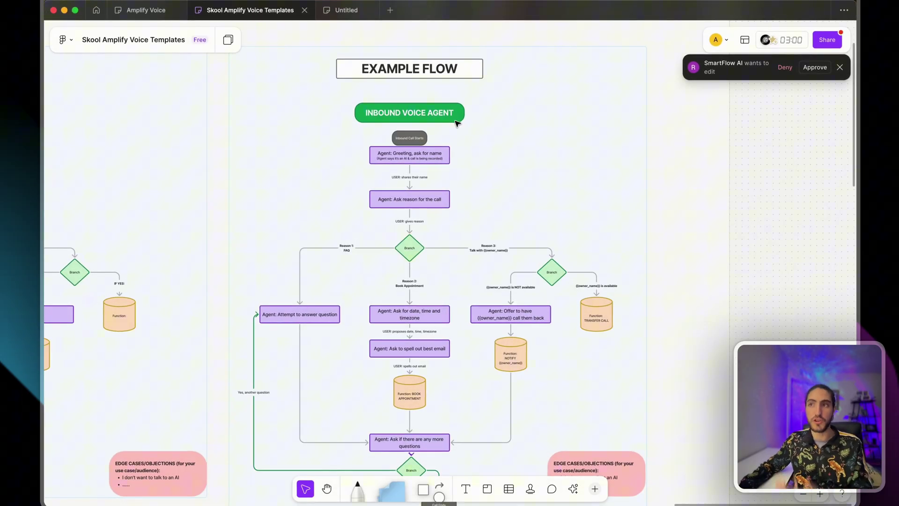
scroll(457, 123, "up", 5)
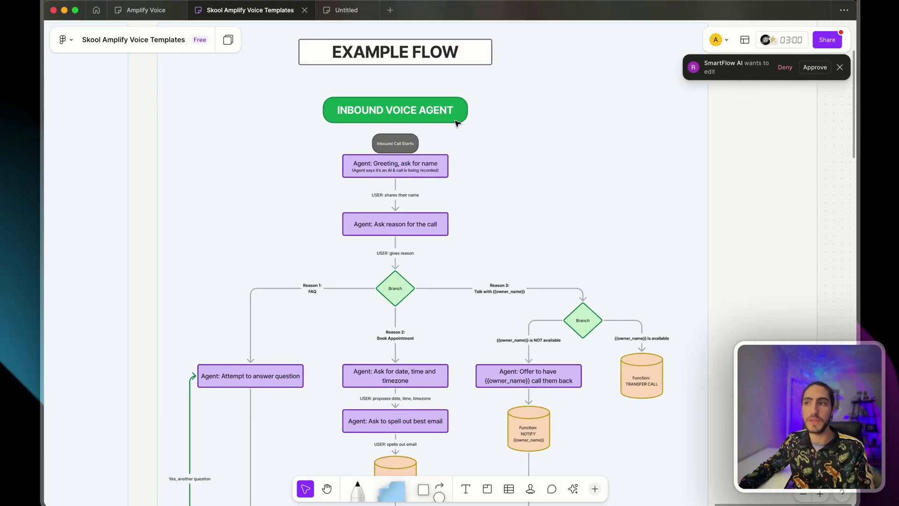
scroll(421, 129, "up", 5)
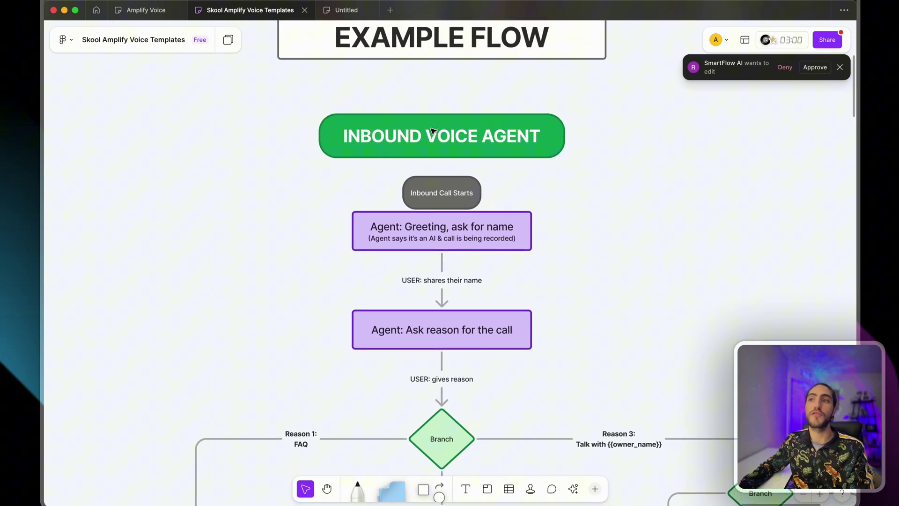
scroll(459, 196, "down", 4)
scroll(459, 195, "right", 2)
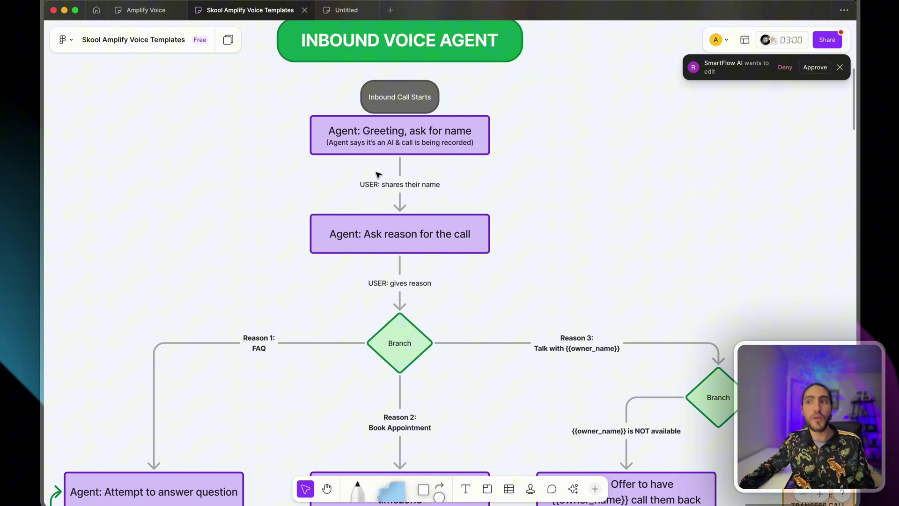
- Examine the inbound flow from the caller sharing their name and call reason to the branch that splits by reason
left_click(373, 188)
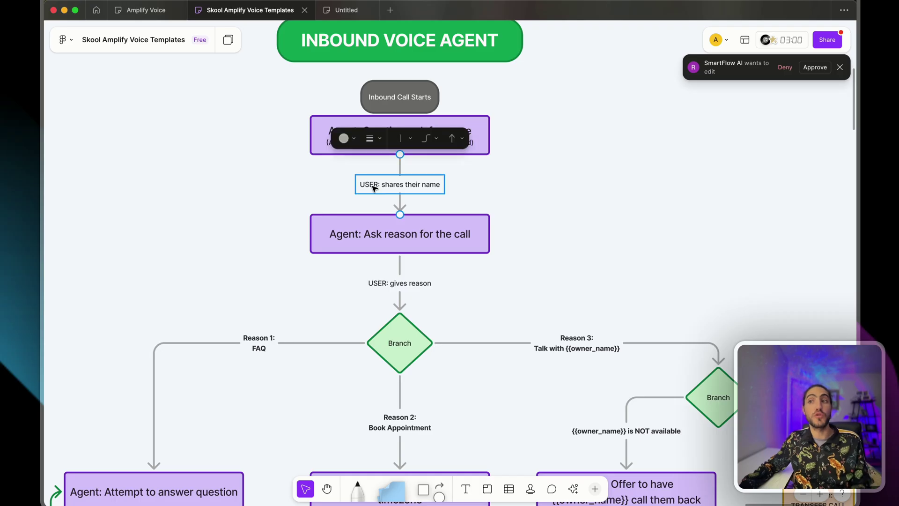
left_click(383, 206)
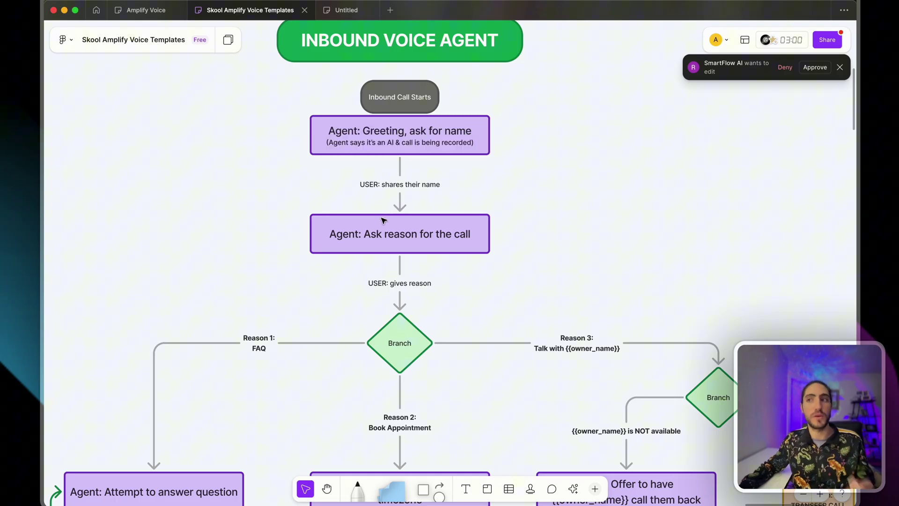
left_click(387, 245)
left_click(388, 283)
left_click(341, 291)
scroll(328, 281, "down", 5)
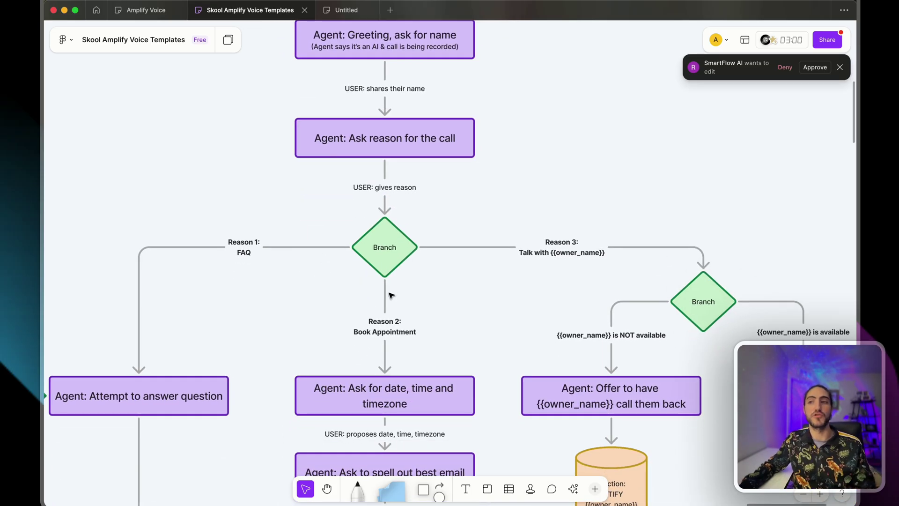
left_click(458, 248)
left_click(456, 217)
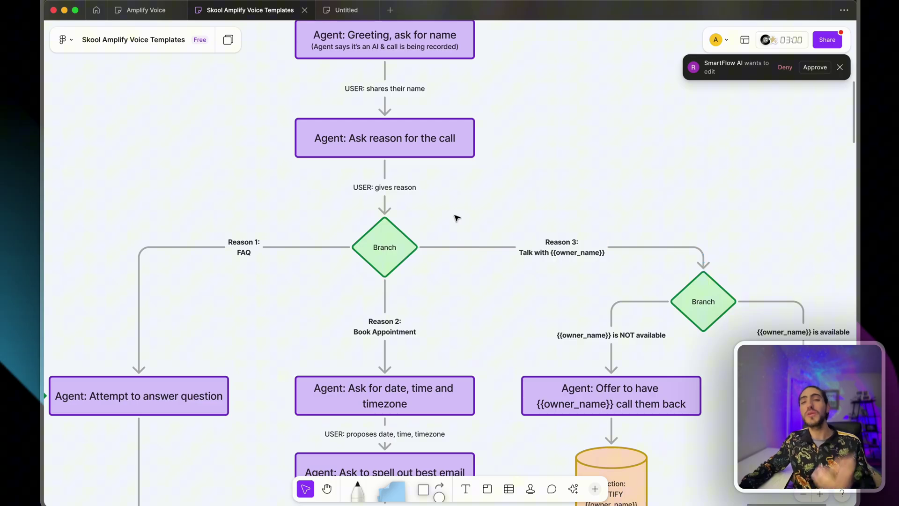
- Examine the flow's Book Appointment path, including the date, time and timezone question and the request to spell out the email
scroll(457, 218, "down", 5)
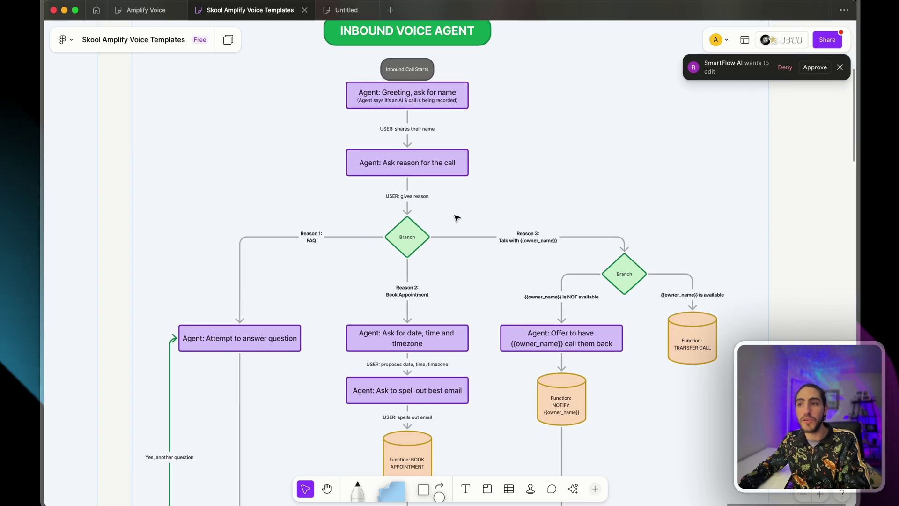
scroll(457, 217, "up", 5)
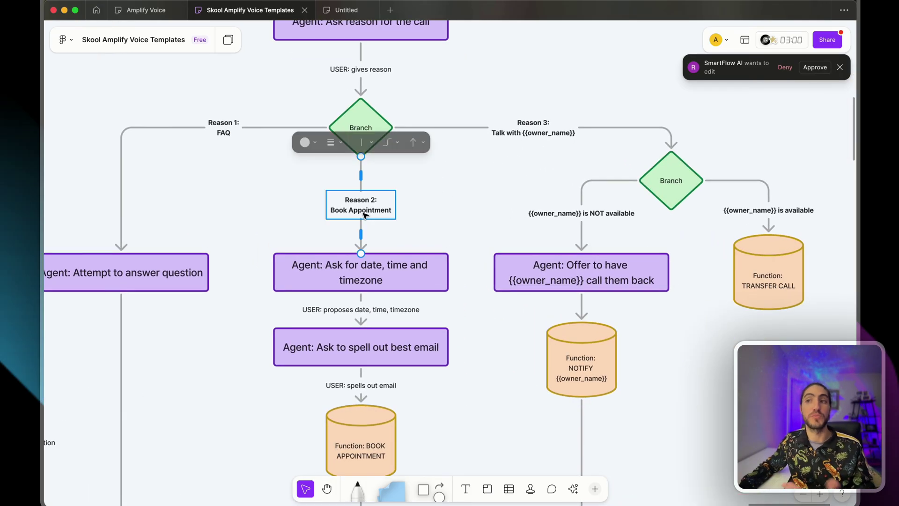
left_click(422, 211)
left_click(399, 275)
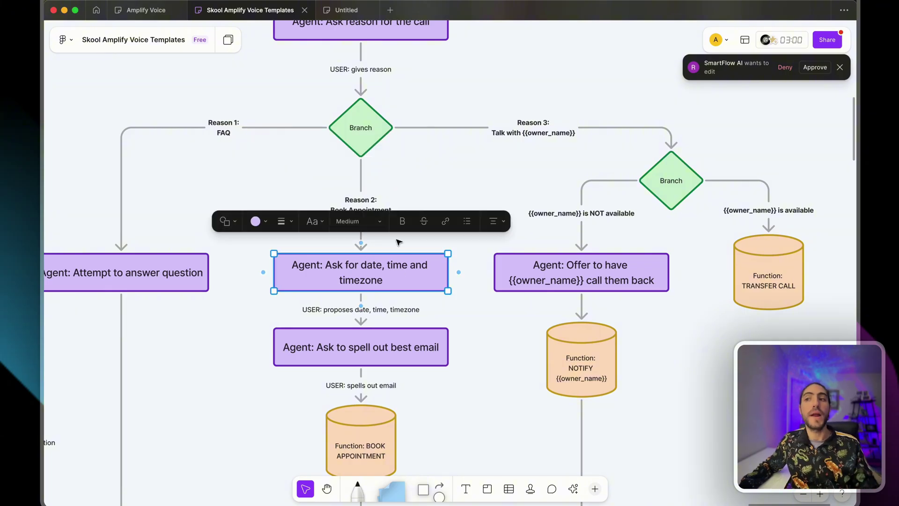
left_click(405, 193)
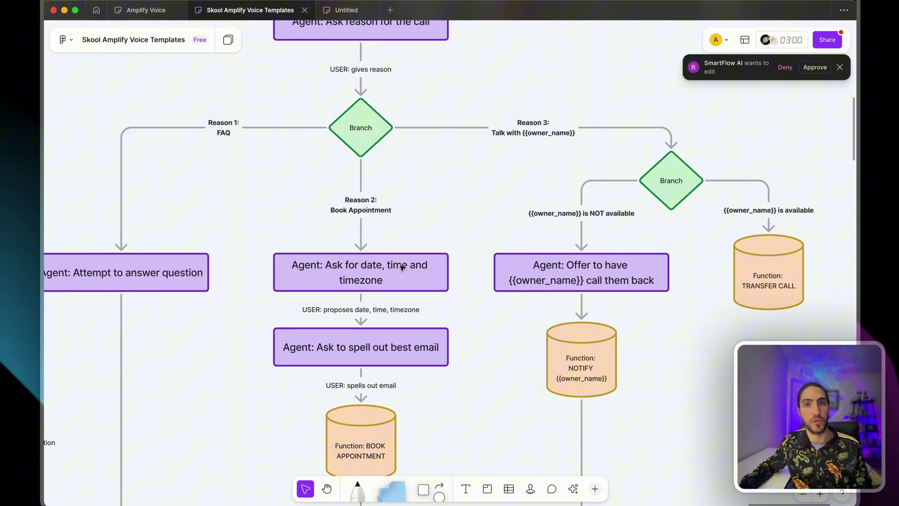
scroll(402, 268, "down", 2)
left_click(426, 311)
left_click(468, 286)
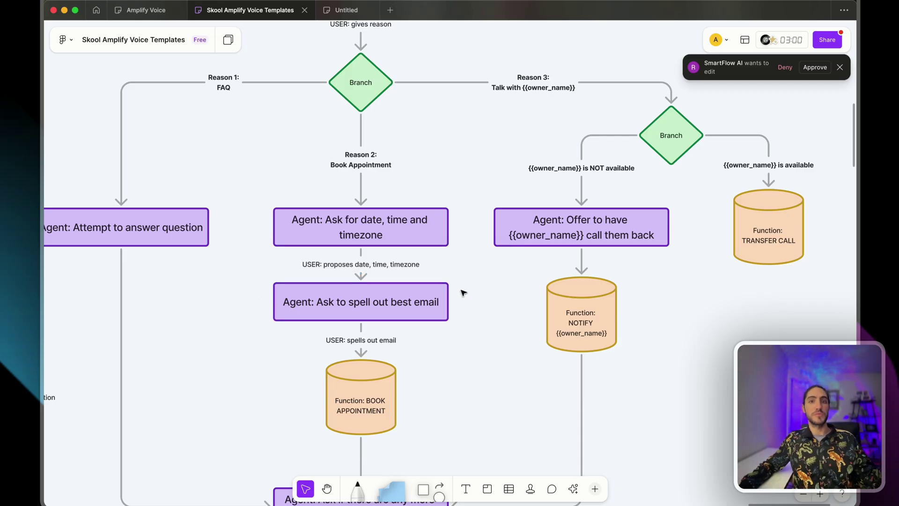
- Switch back to the Retell AI agent and highlight the opening message in its test chat
key("super+Tab")
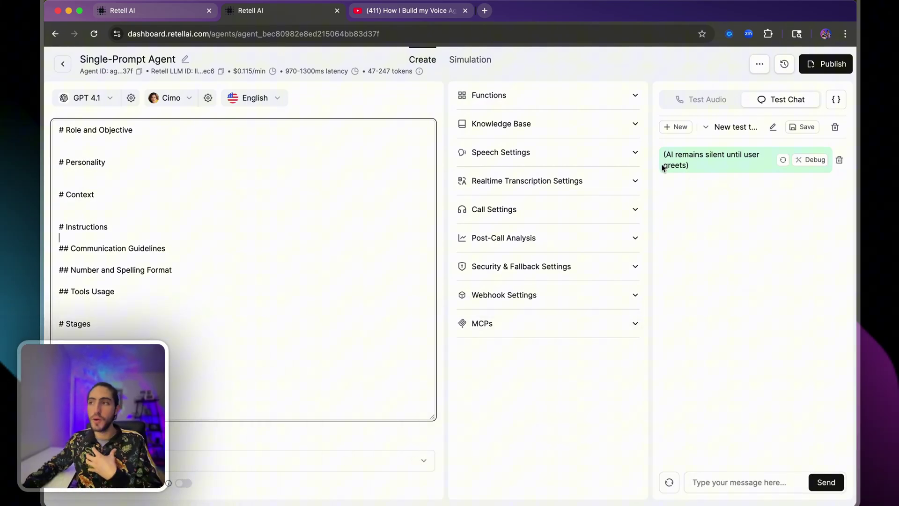
left_click_drag(662, 156, 692, 169)
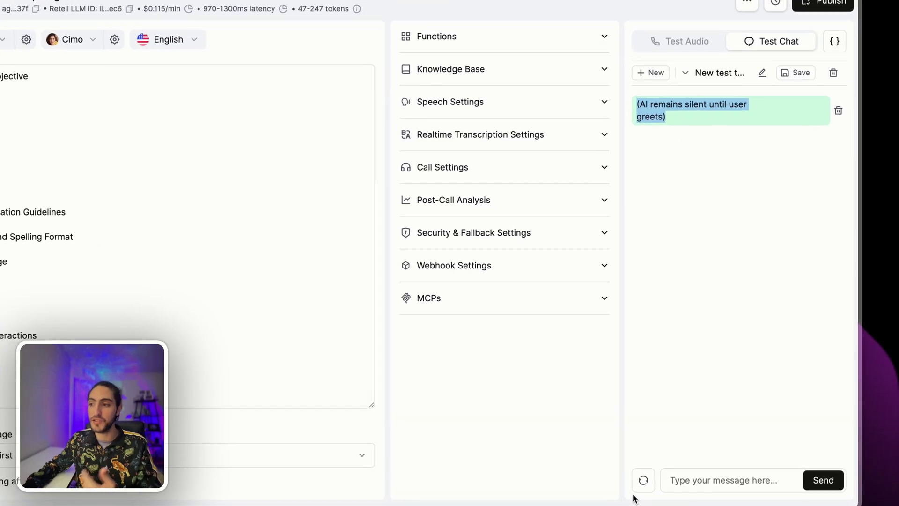
- Send "hi" to the agent in the test chat and regenerate 10 answers while debugging its reply
left_click(674, 480)
type("hi")
key("Return")
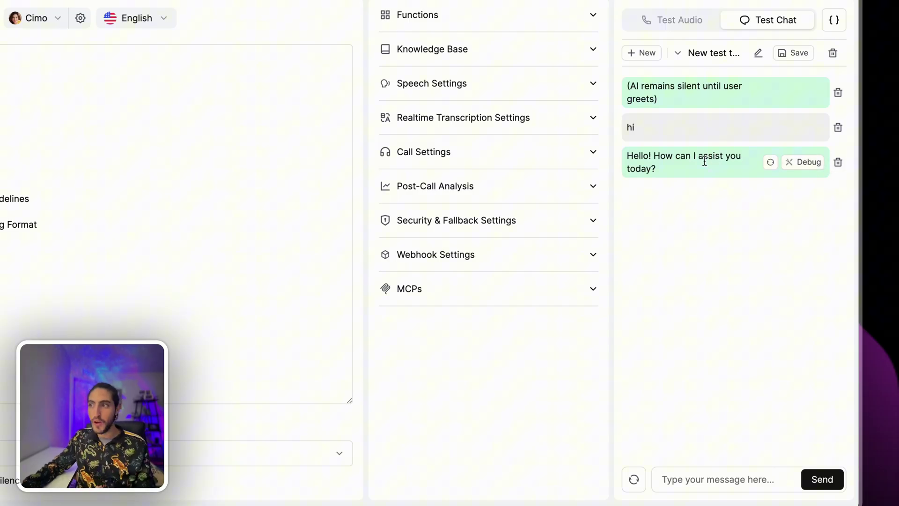
left_click(796, 162)
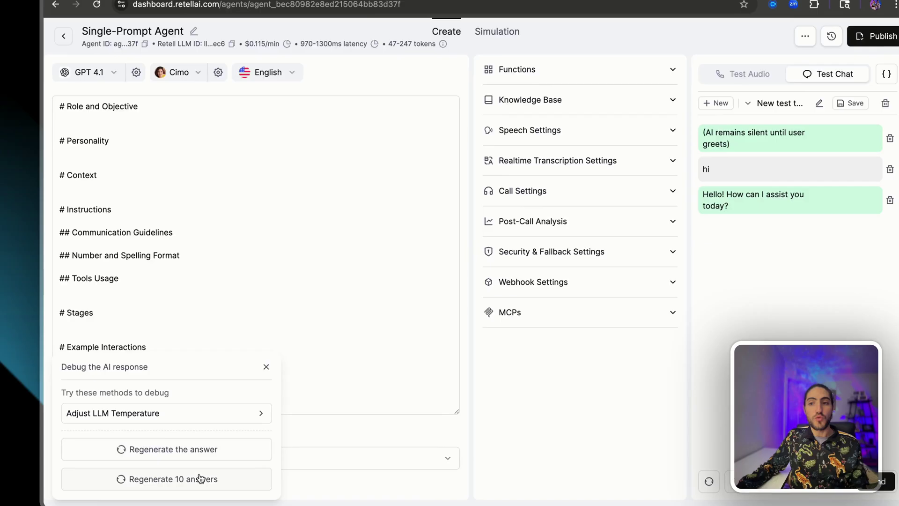
left_click(200, 479)
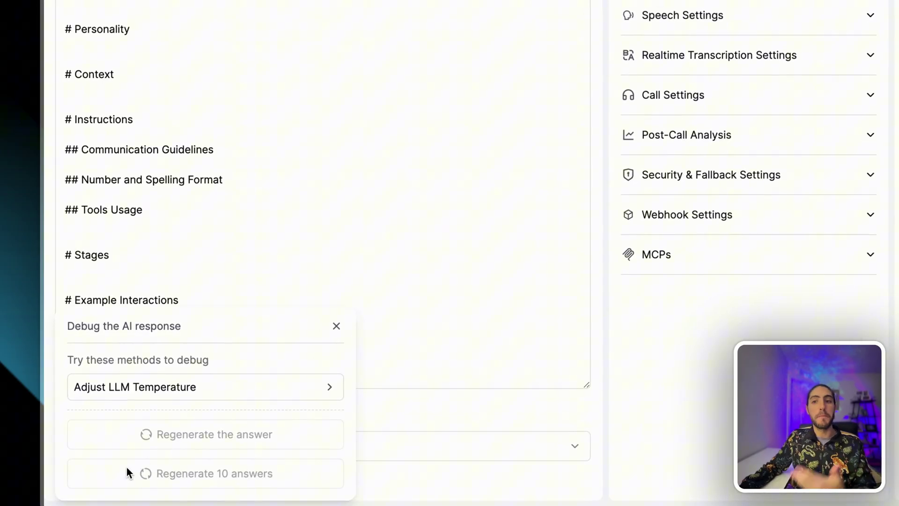
- Examine the first response variation among the regenerated answers and how frequently it occurs
left_click_drag(66, 465, 198, 466)
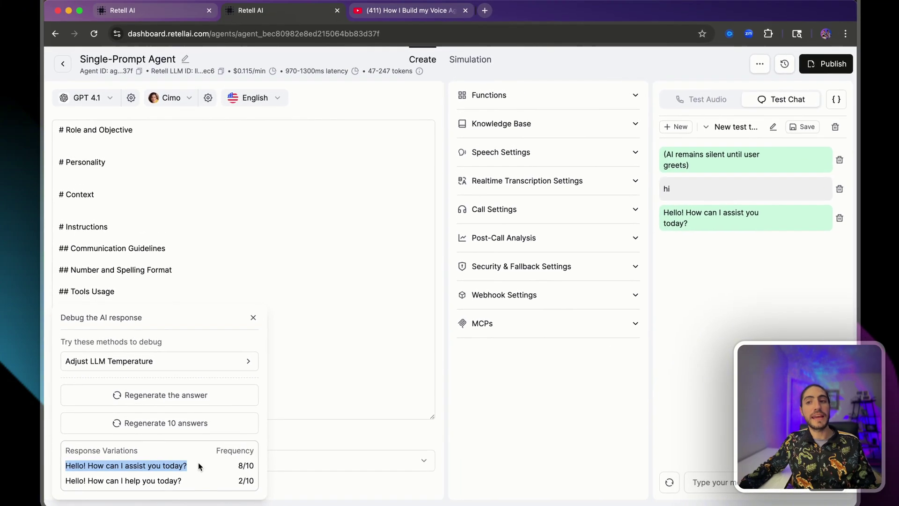
left_click(224, 468)
mouse_move(670, 222)
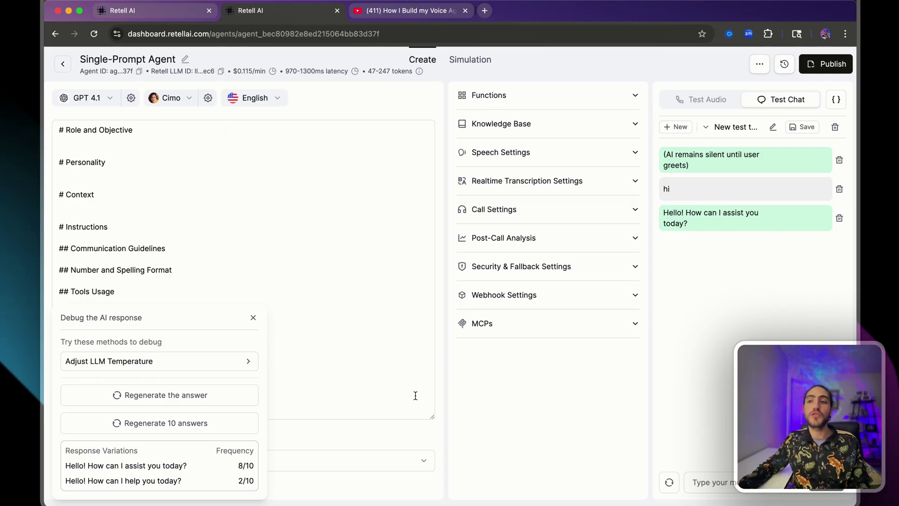
left_click_drag(236, 466, 256, 467)
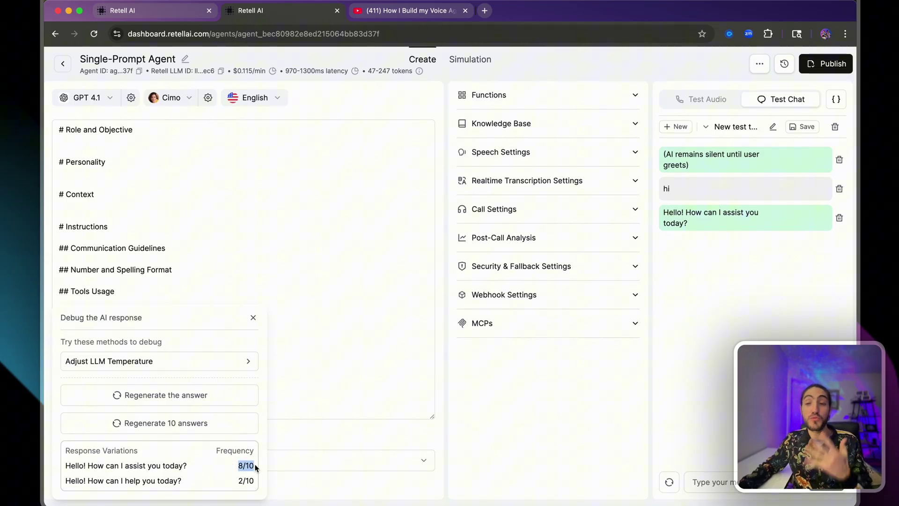
left_click(255, 466)
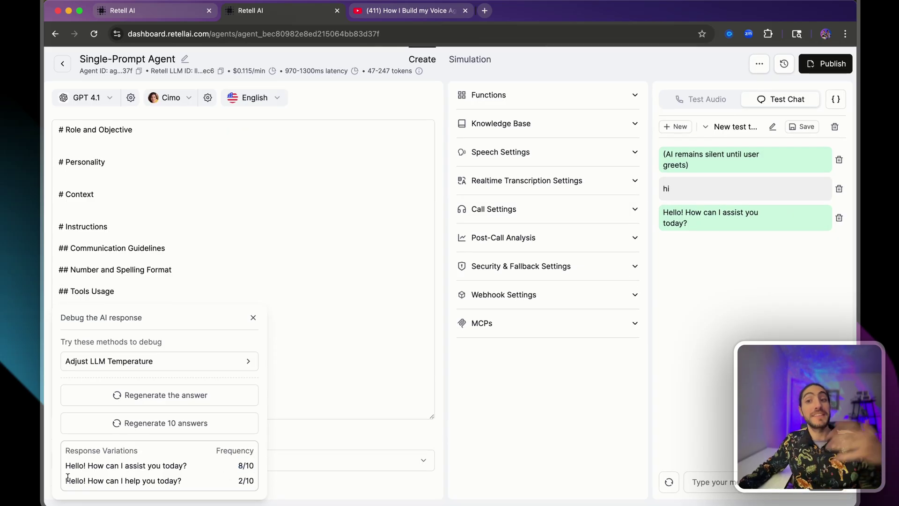
- Compare the second response variation's wording and frequency with those of the first variation
left_click_drag(66, 481, 232, 480)
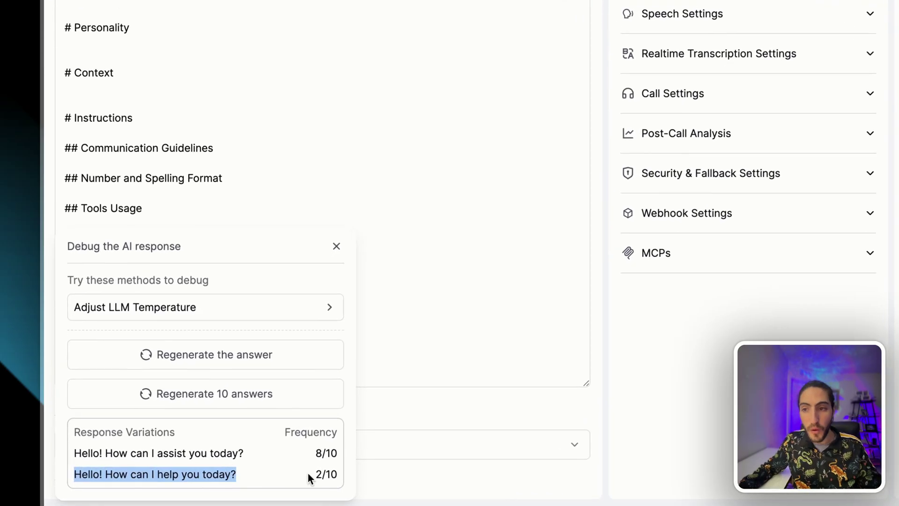
left_click(345, 475)
left_click_drag(310, 451, 340, 454)
left_click_drag(252, 453, 75, 455)
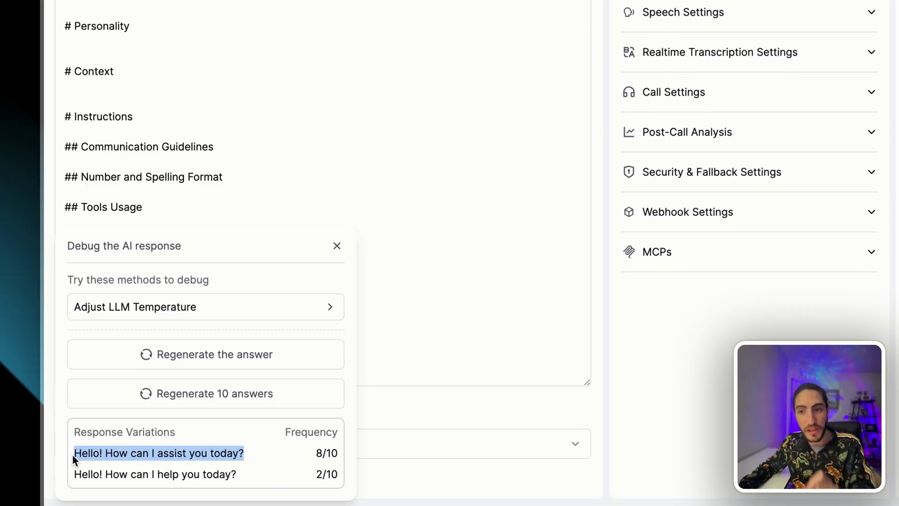
left_click(74, 474)
left_click_drag(74, 474, 244, 453)
left_click(252, 474)
left_click(116, 450)
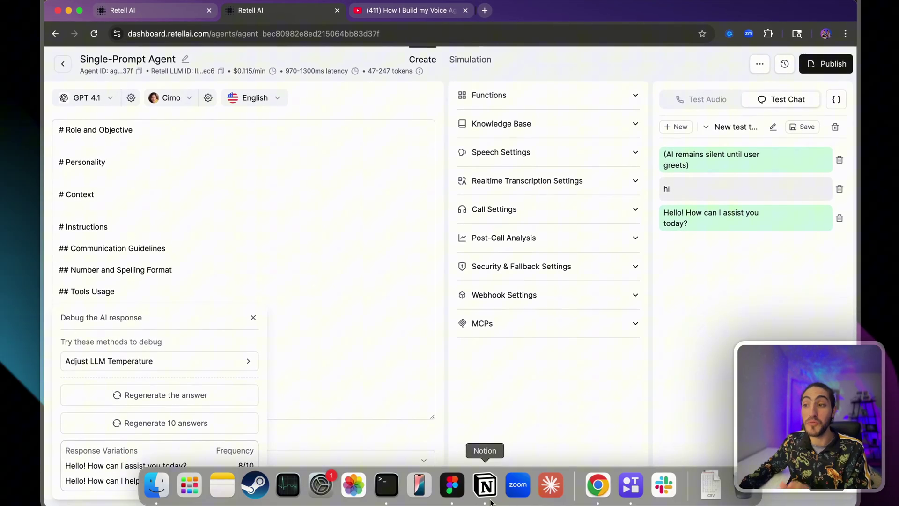
- Switch to Figma and review the Book Appointment path from the date, time and timezone question to the email question
left_click(452, 485)
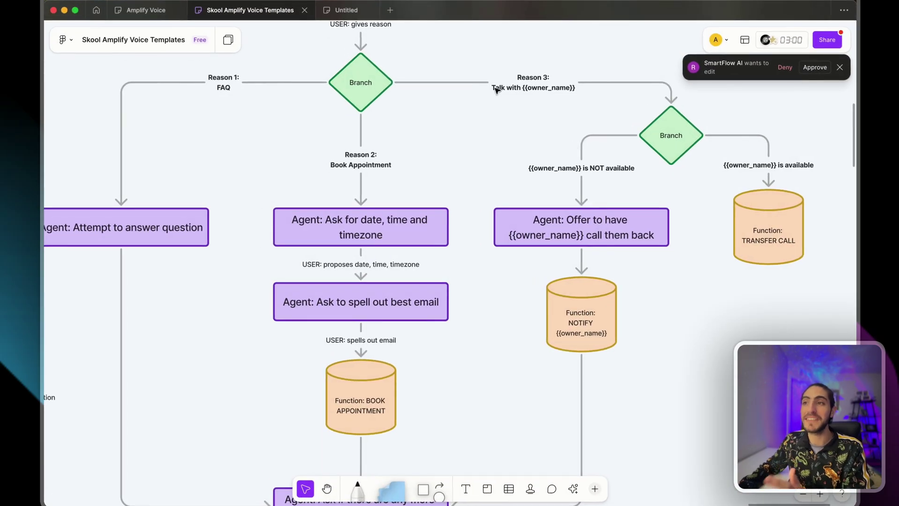
left_click(379, 234)
left_click(361, 264)
left_click(361, 301)
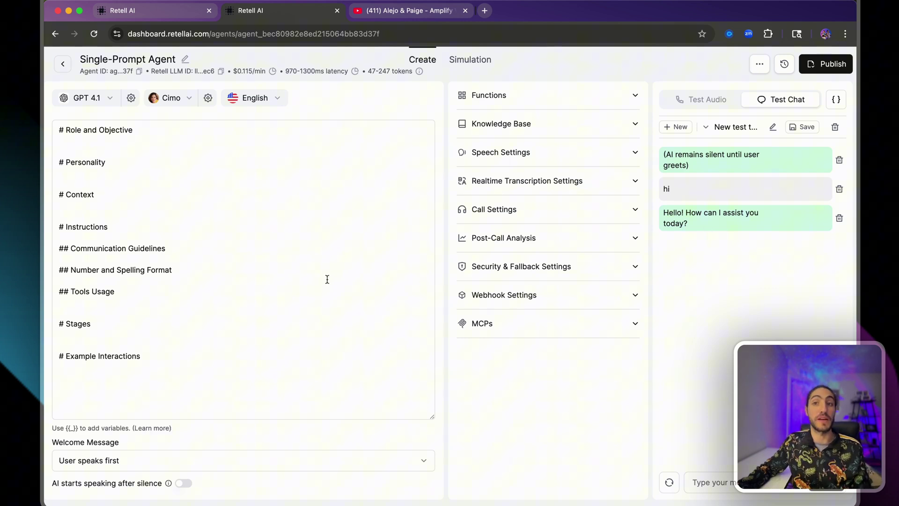
left_click(278, 325)
left_click_drag(278, 325, 248, 240)
left_click(248, 240)
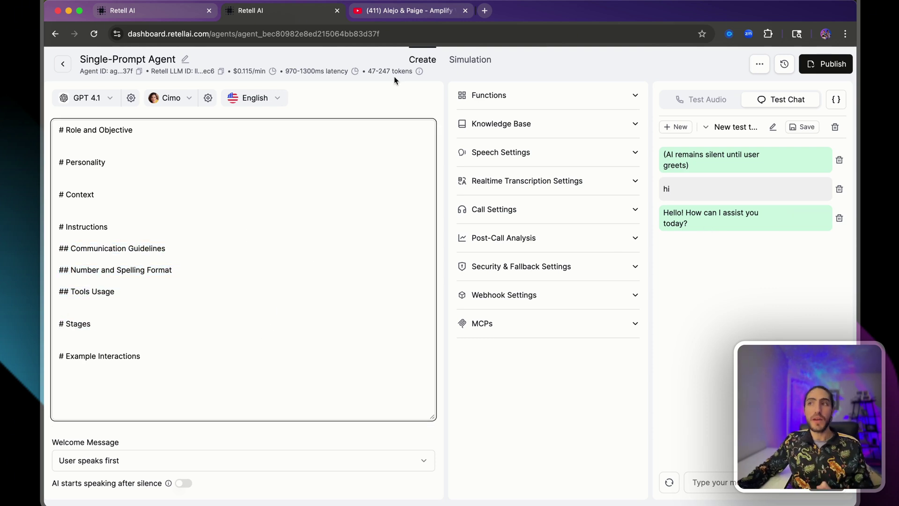
- Open the Retell AI agent's simulation testing and start a test case to examine its user prompt and success criteria fields
left_click(482, 73)
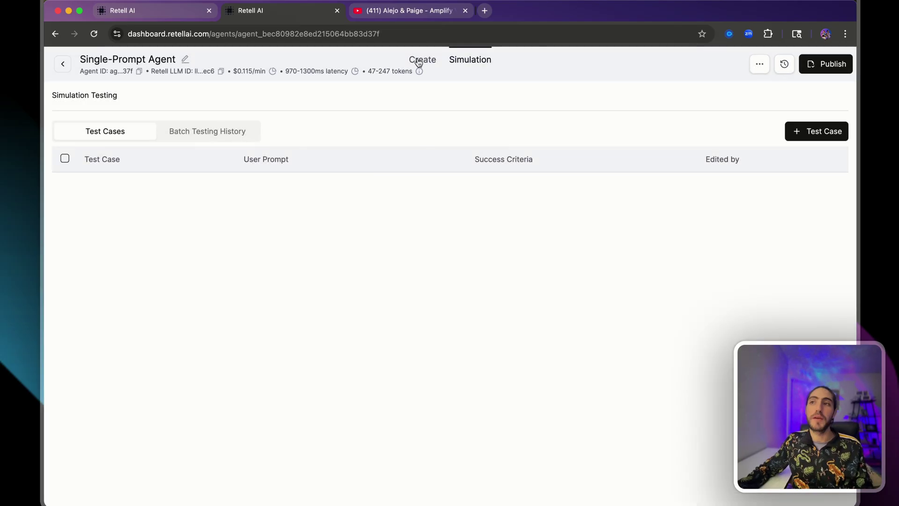
left_click(419, 60)
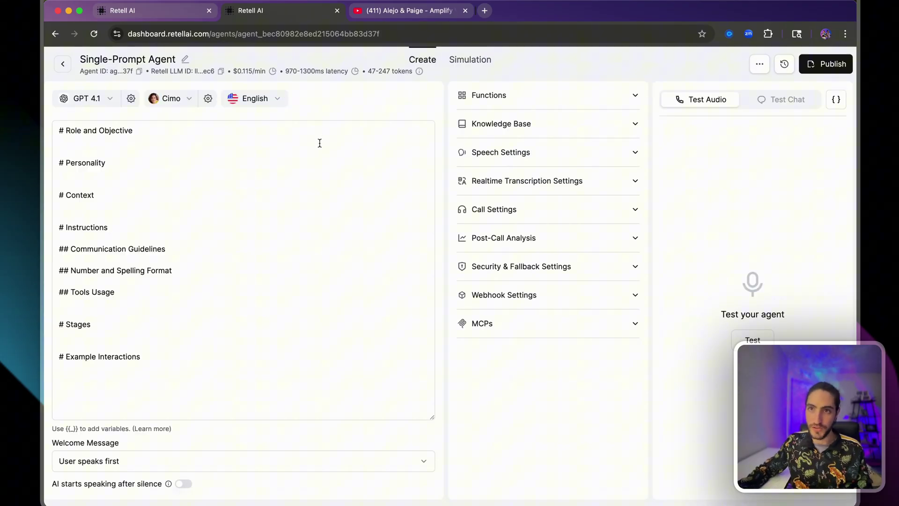
left_click(476, 65)
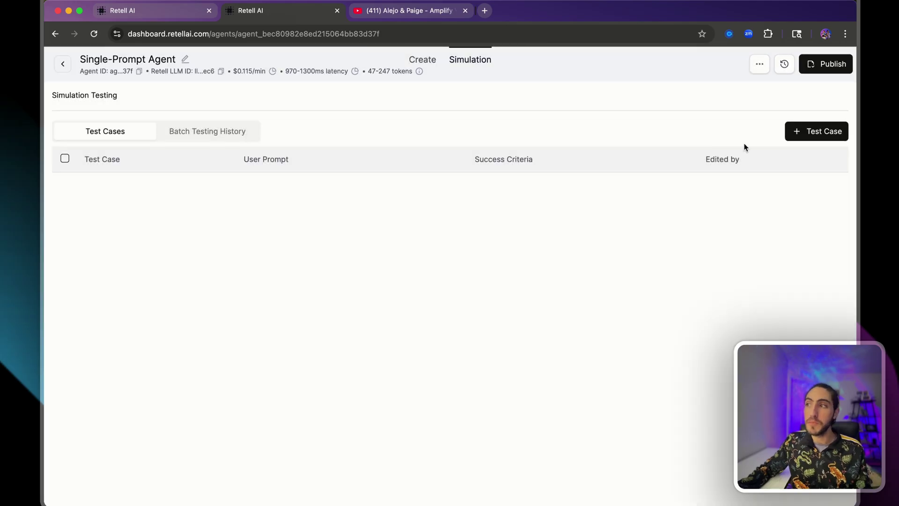
left_click(815, 131)
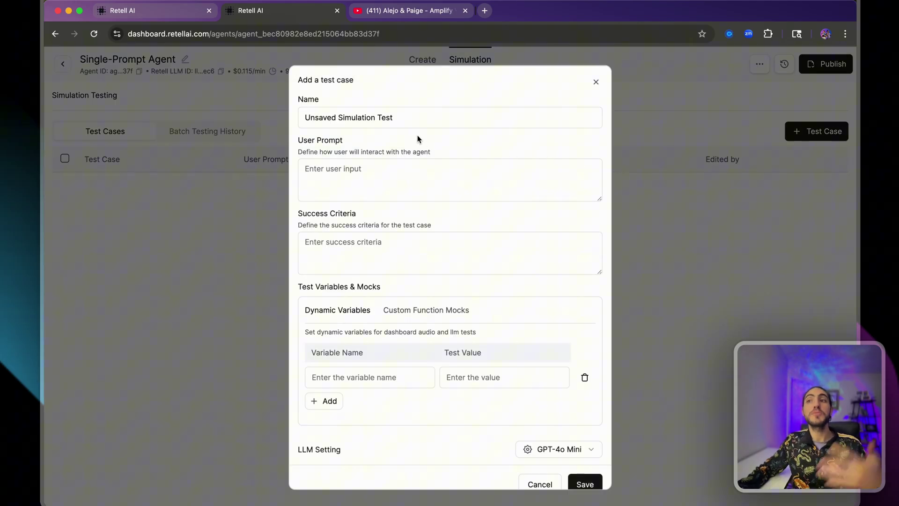
left_click_drag(417, 136, 440, 153)
left_click(440, 152)
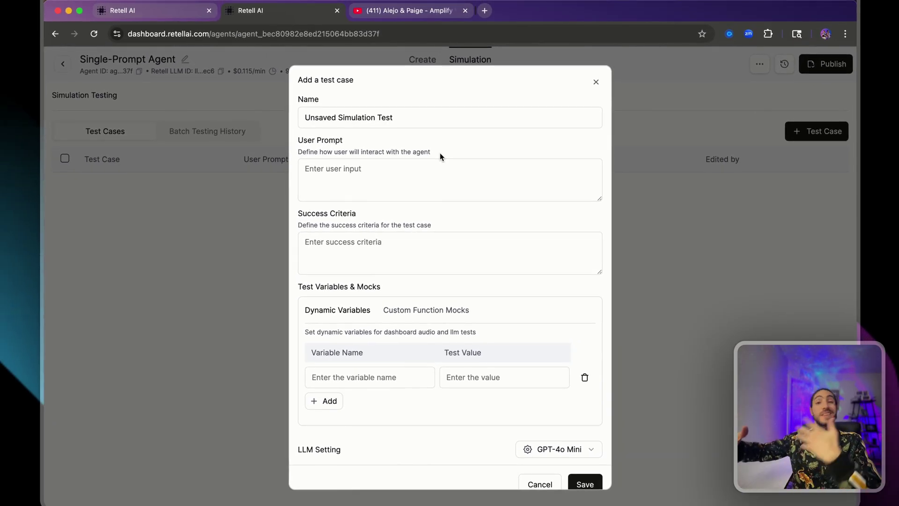
- Dismiss the unsaved simulation test case and return to the agent's prompt editor
left_click(407, 11)
mouse_move(580, 150)
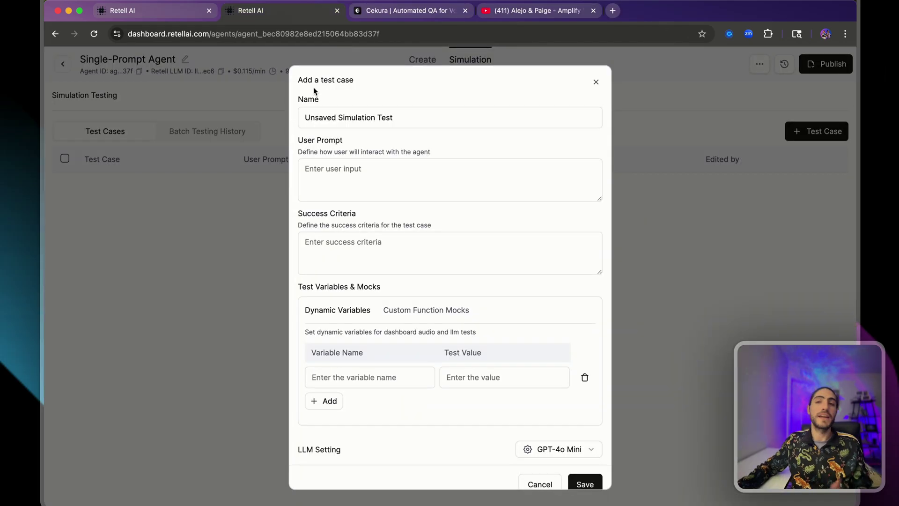
left_click(243, 124)
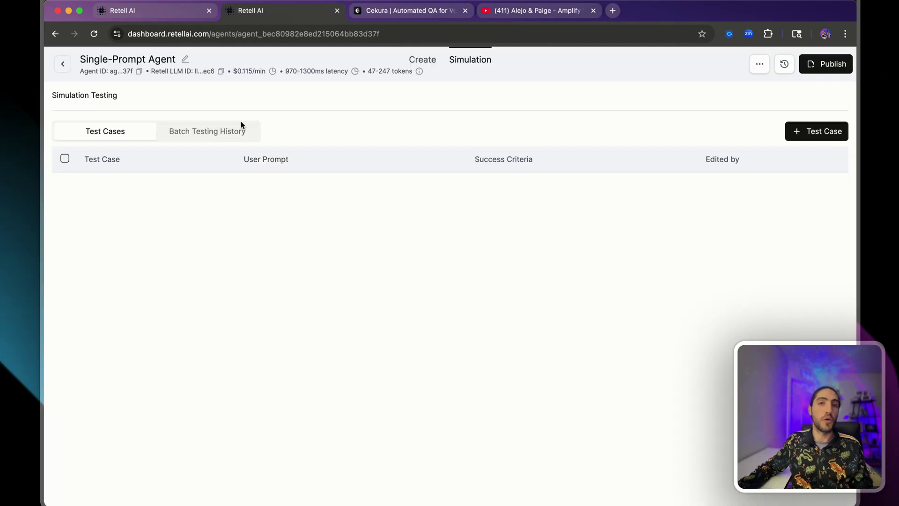
left_click(443, 58)
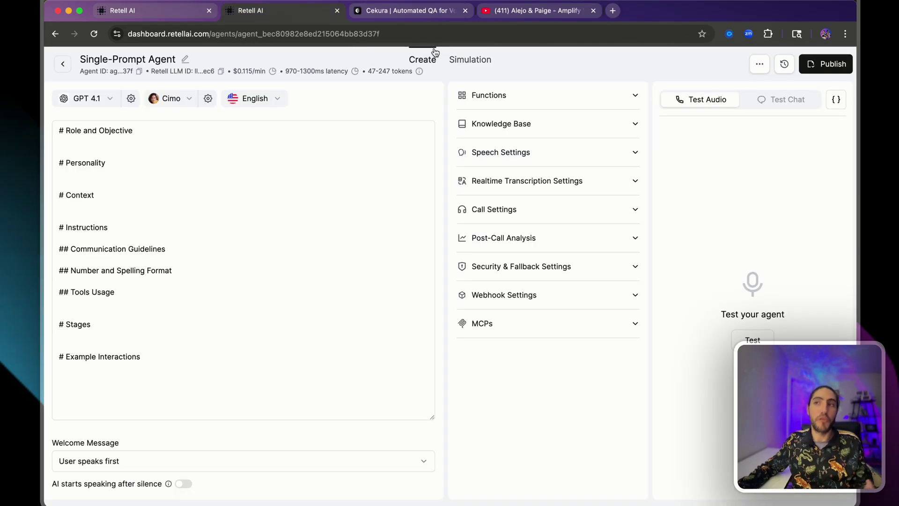
- Switch to Cekura and view its homepage and the evaluator scenarios in its dashboard
left_click(425, 14)
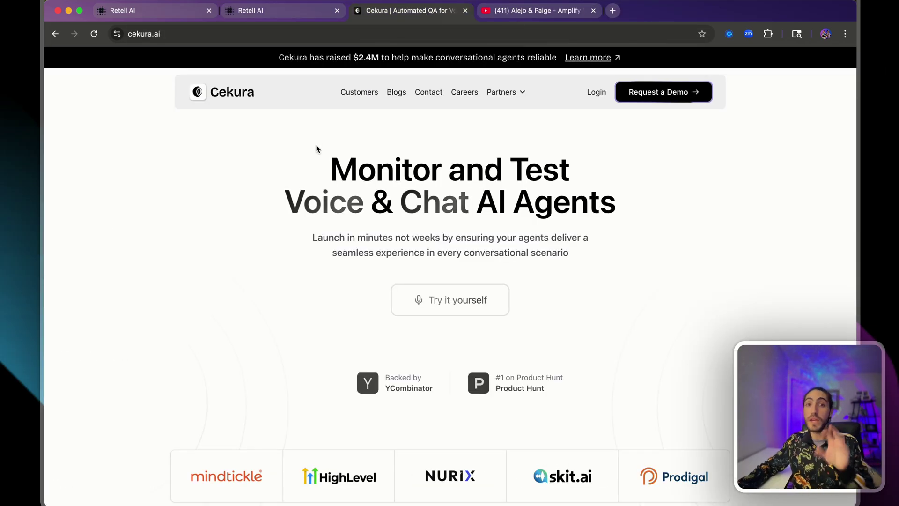
left_click(266, 11)
left_click(466, 62)
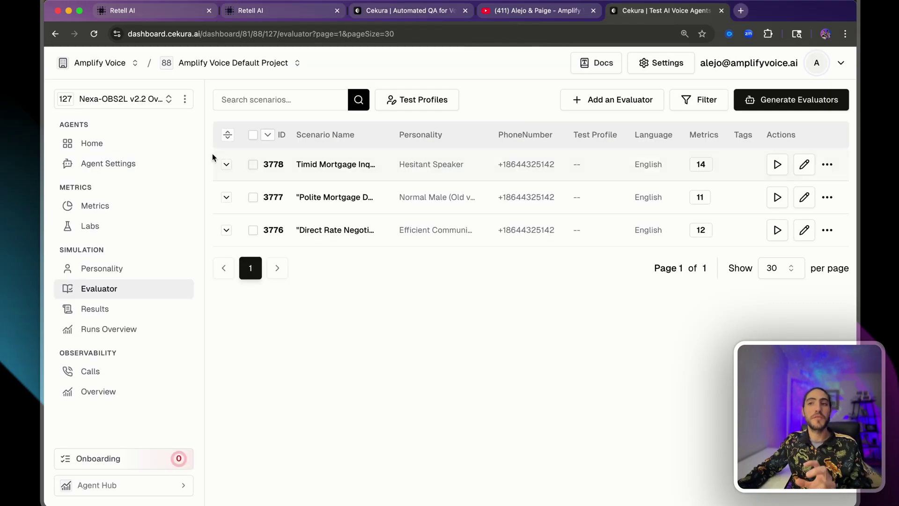
left_click_drag(211, 152, 323, 262)
left_click(324, 262)
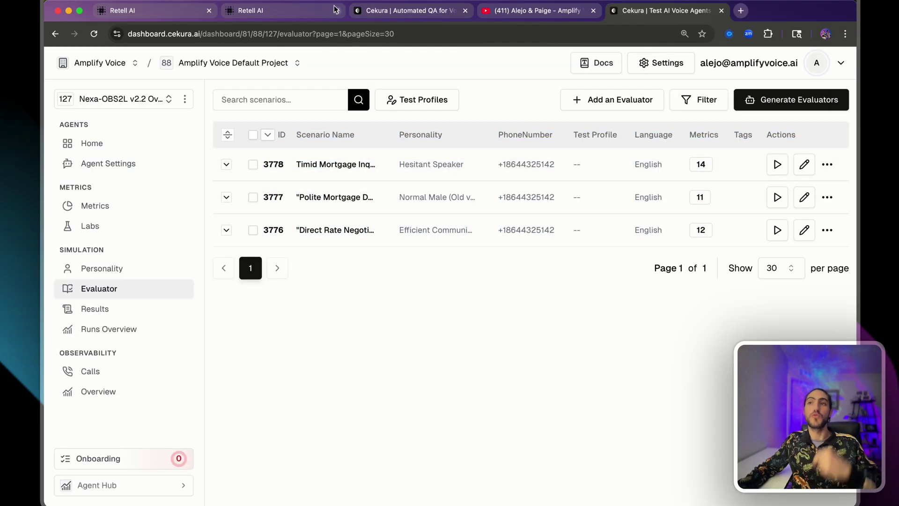
- Switch back to the Retell AI agent and bring up its test chat beside the prompt
left_click(311, 9)
left_click(432, 67)
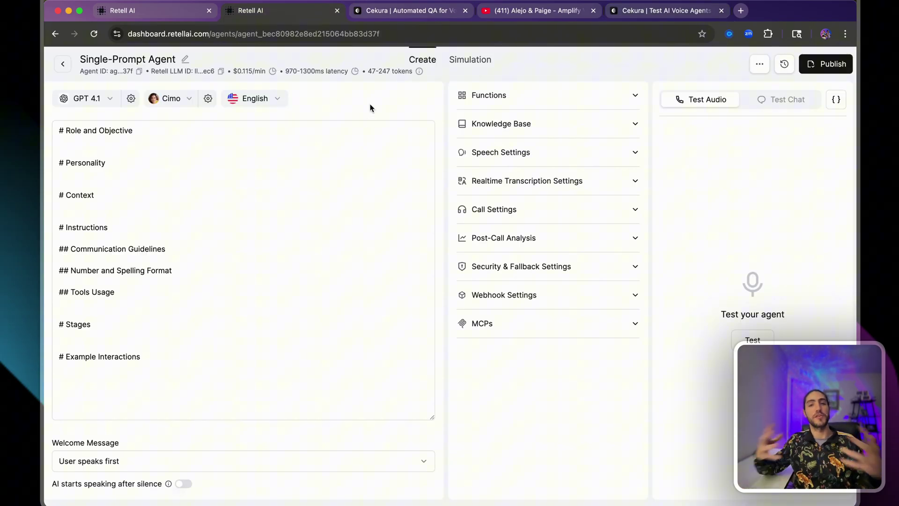
left_click(763, 106)
left_click(748, 246)
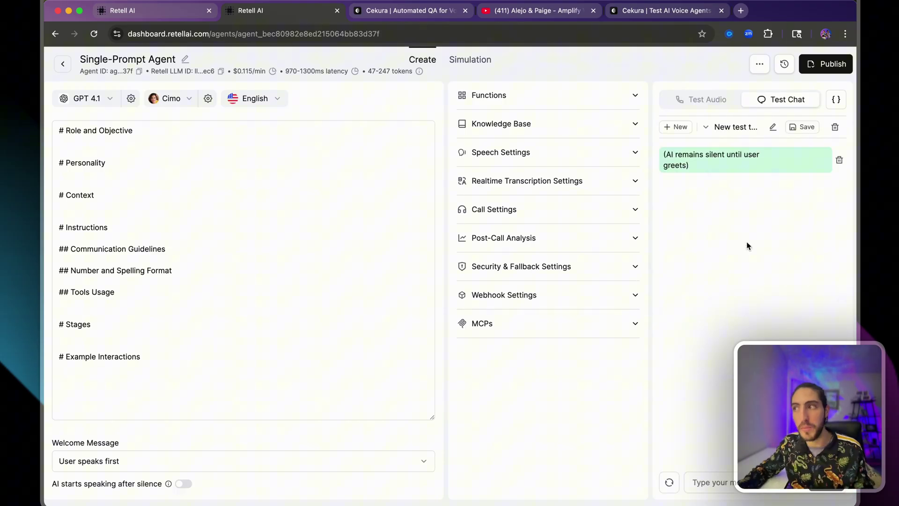
mouse_move(664, 162)
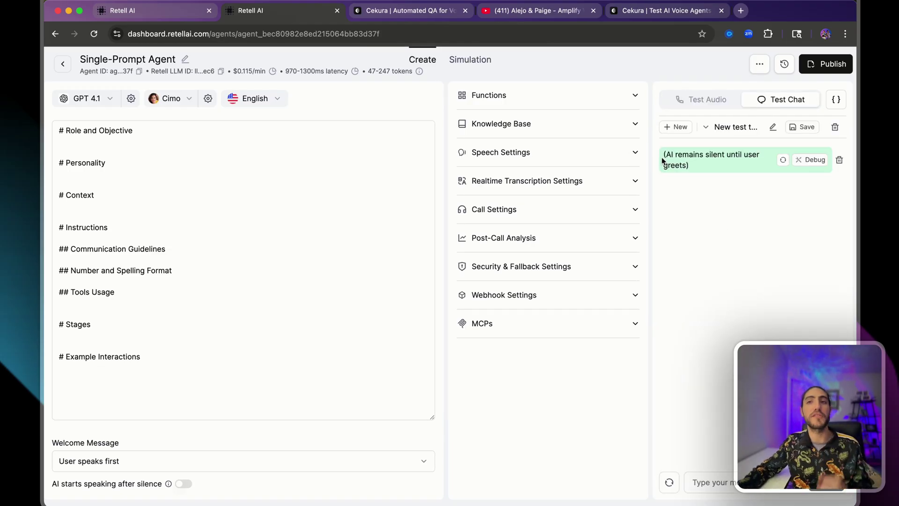
left_click_drag(293, 196, 333, 304)
left_click(333, 304)
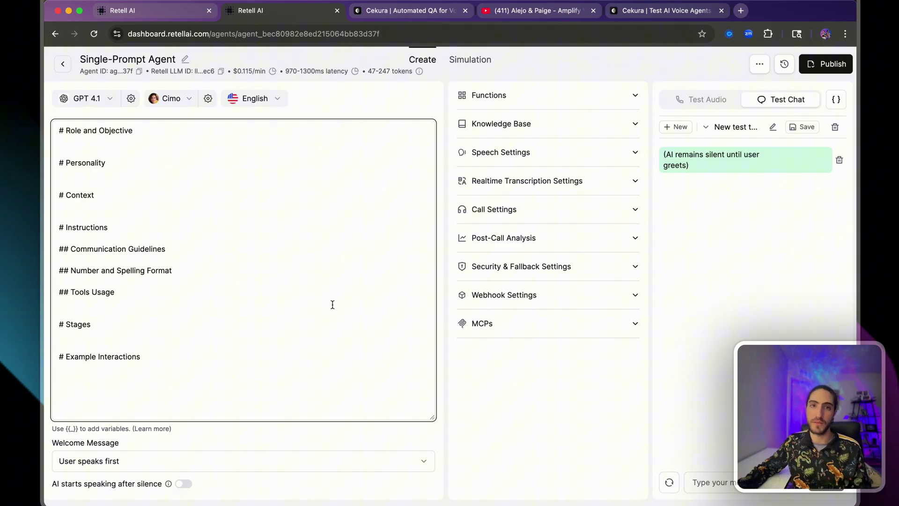
- Switch to the Cekura dashboard and look over the simulation results with their run types, statuses and scores
key("super+9")
left_click_drag(434, 117, 581, 242)
left_click(525, 95)
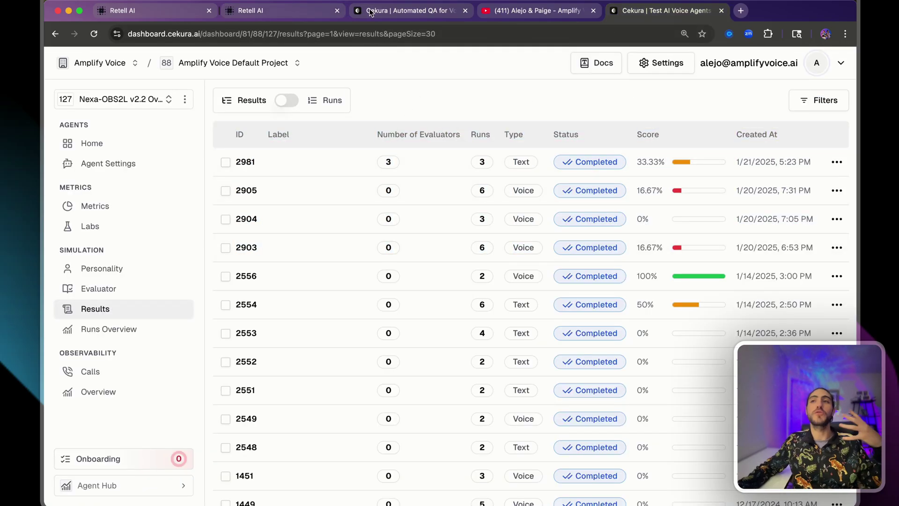
- Switch back to the Retell AI agent and debug the test chat's opening message by regenerating 10 answers
left_click(302, 13)
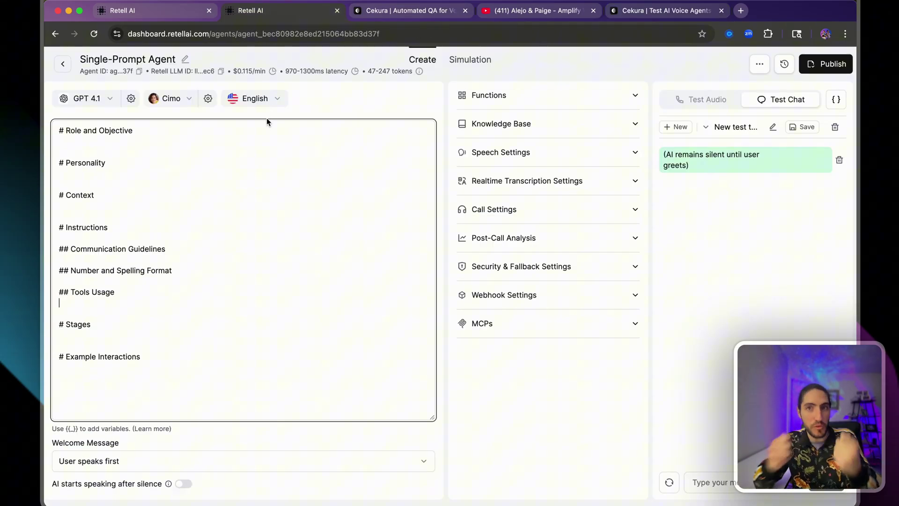
left_click(814, 162)
left_click(129, 480)
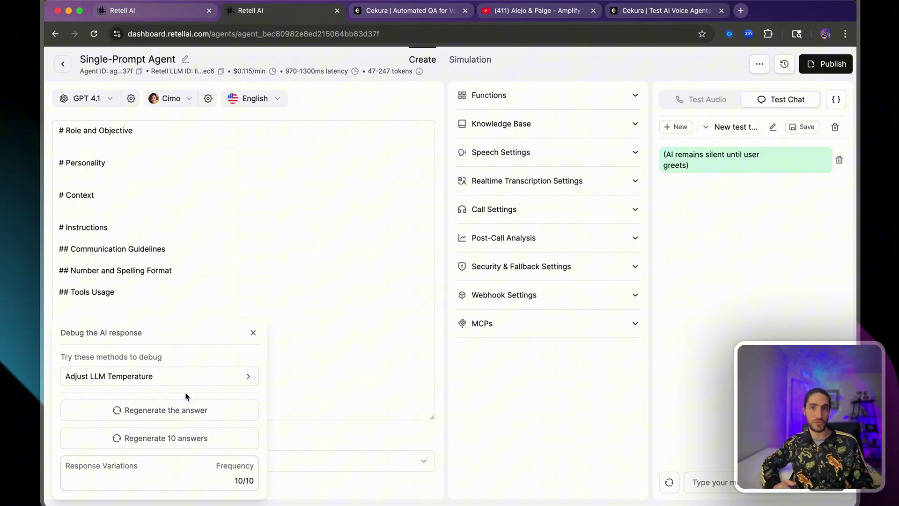
left_click_drag(107, 466, 155, 478)
left_click(155, 478)
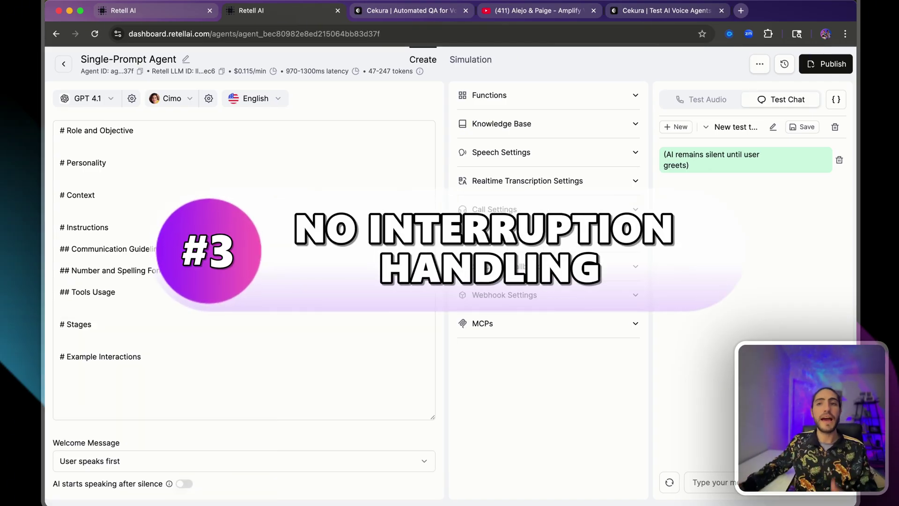
left_click(264, 395)
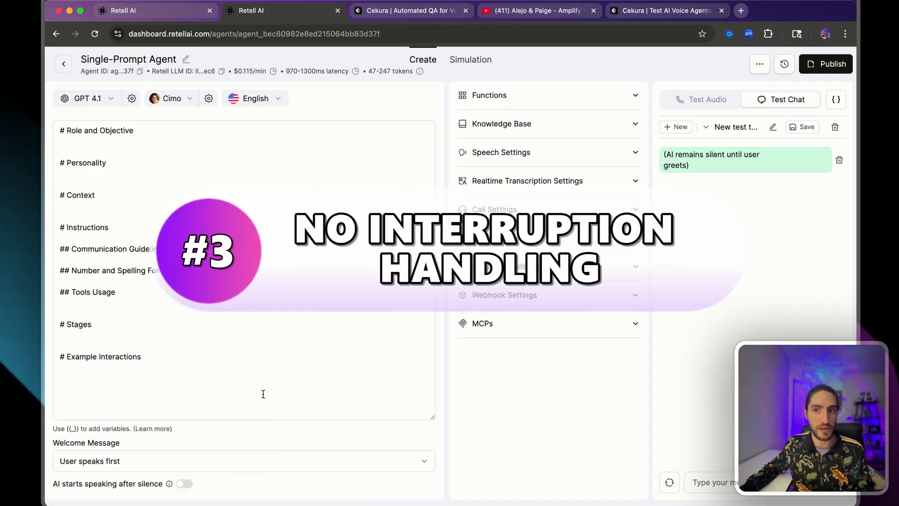
left_click_drag(263, 391, 294, 121)
left_click(292, 133)
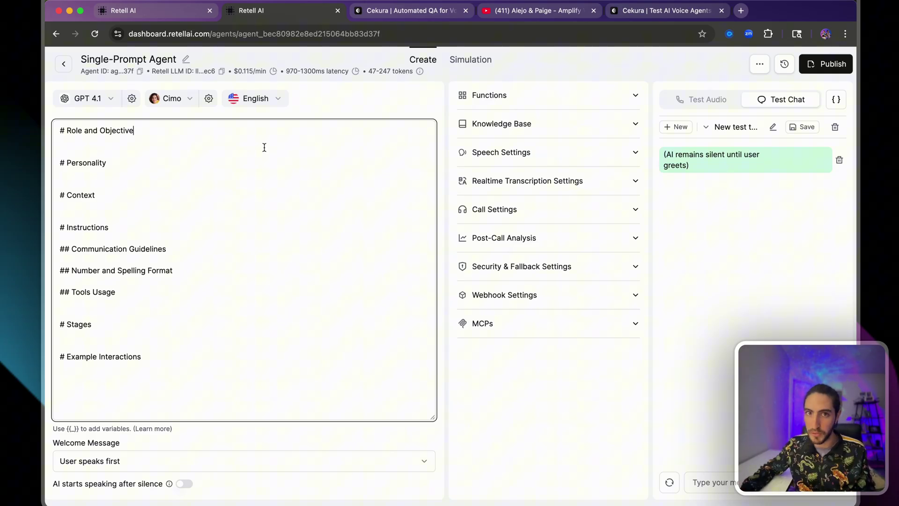
mouse_move(257, 145)
left_mouse_down()
mouse_move(257, 122)
mouse_move(259, 144)
left_mouse_up()
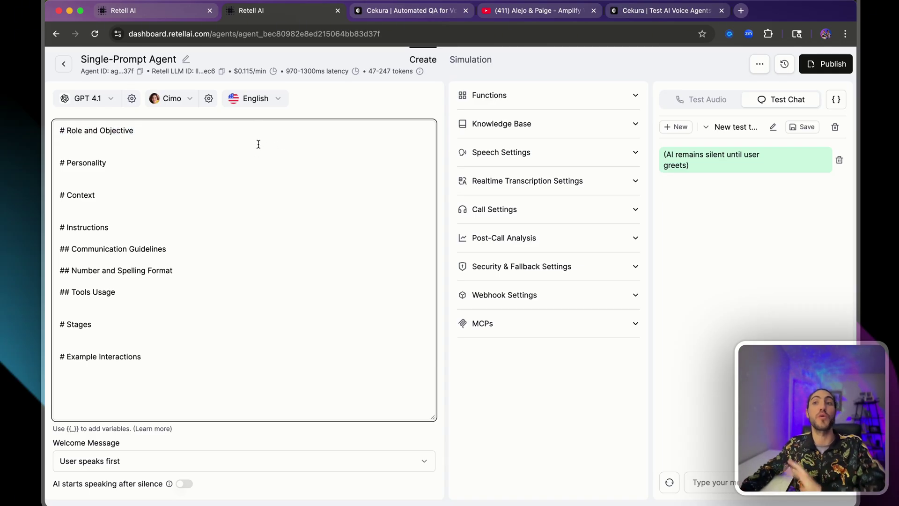
- Expand the agent's Speech Settings and set Responsiveness to 0.9
left_click(333, 68)
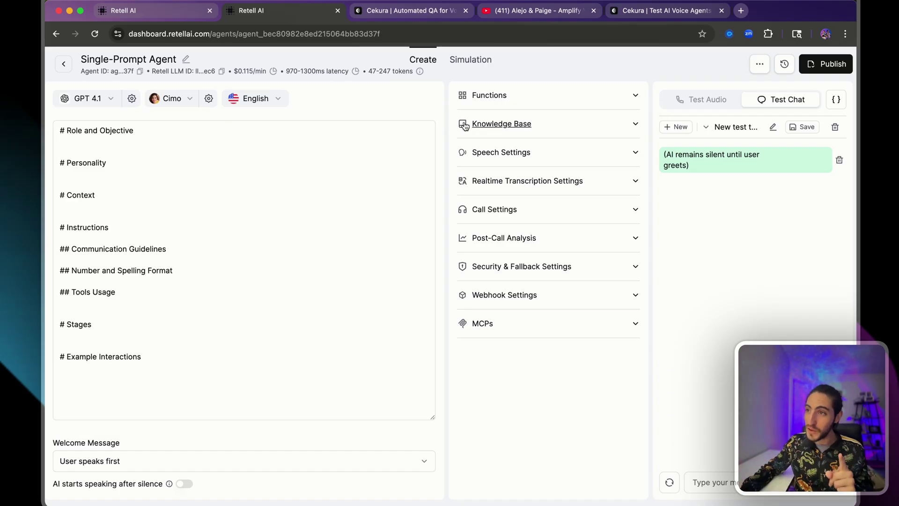
left_click(488, 151)
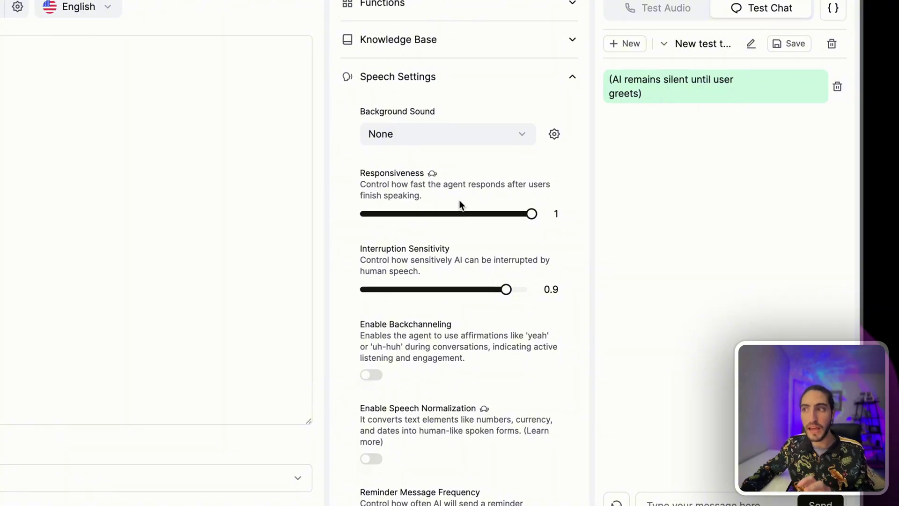
left_click_drag(531, 214, 529, 211)
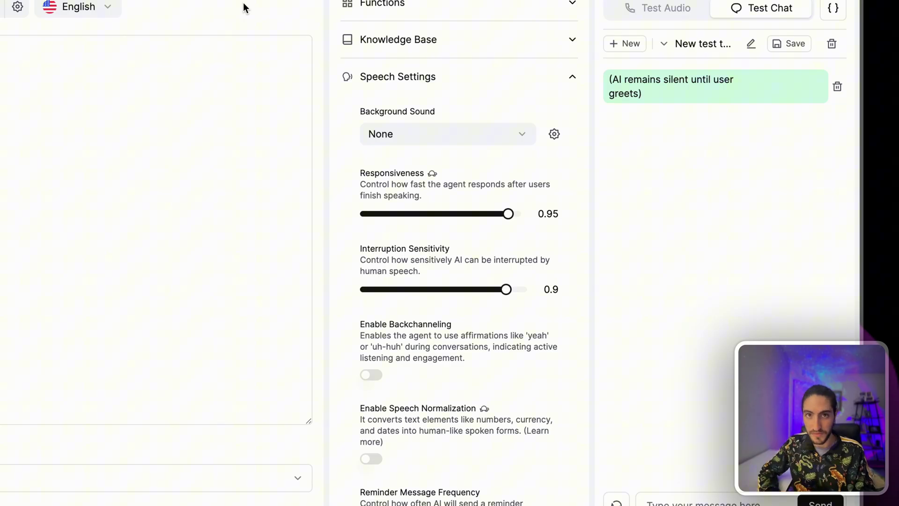
left_click_drag(360, 173, 437, 195)
left_click(446, 200)
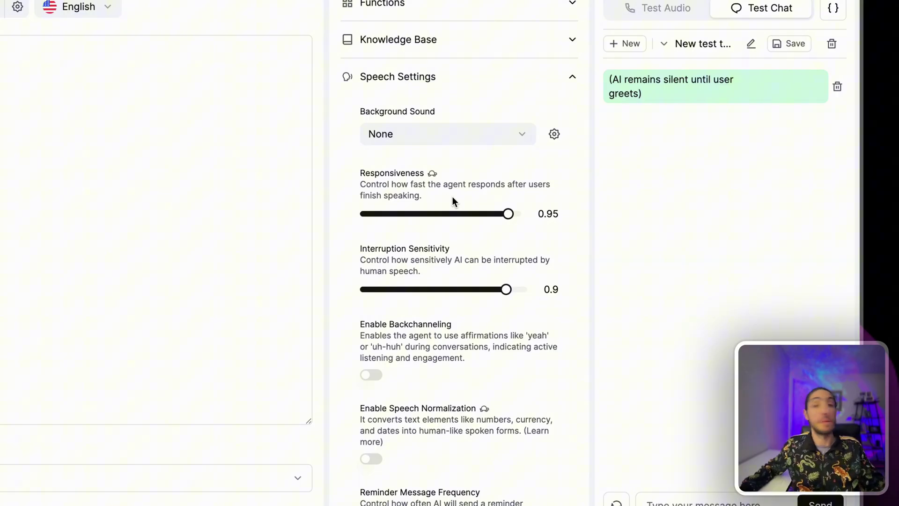
left_click_drag(534, 219, 579, 219)
left_click(571, 219)
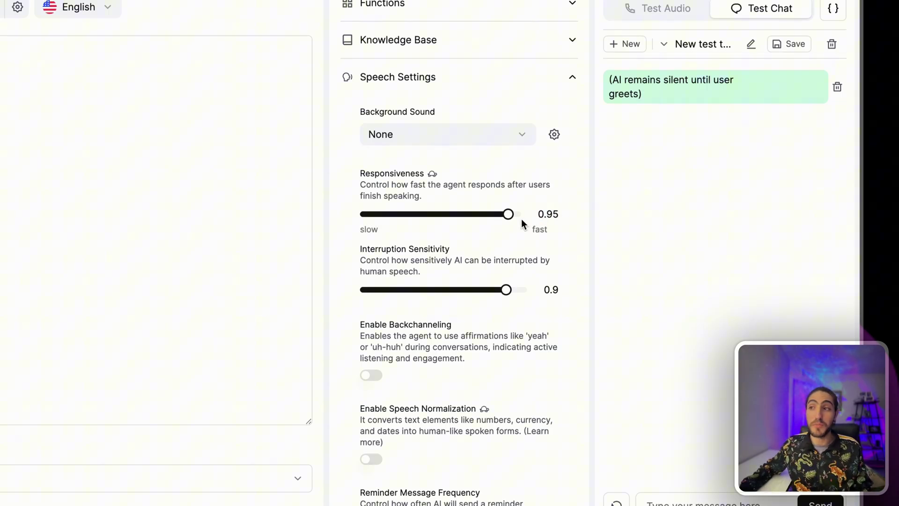
left_click_drag(509, 219, 507, 219)
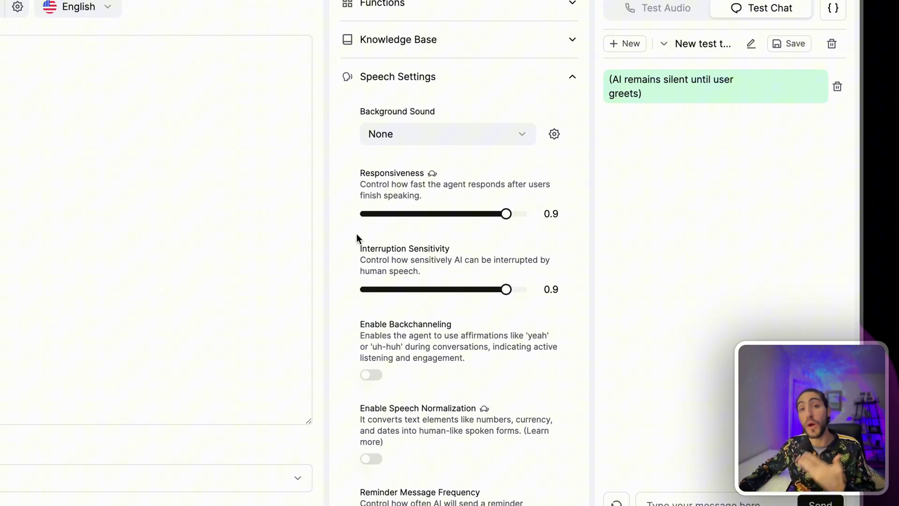
- Try Interruption Sensitivity at 0.95 and 1, and set it to 0.7
left_click_drag(357, 247, 429, 271)
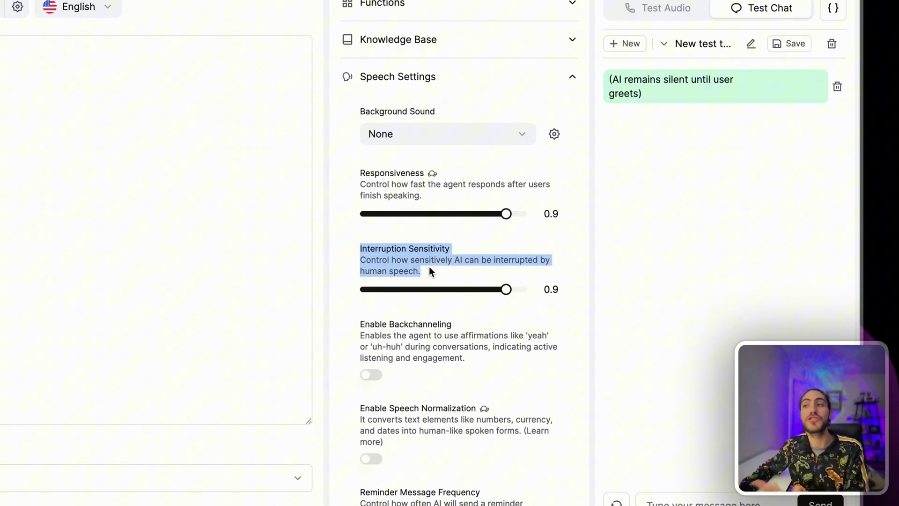
left_click(429, 267)
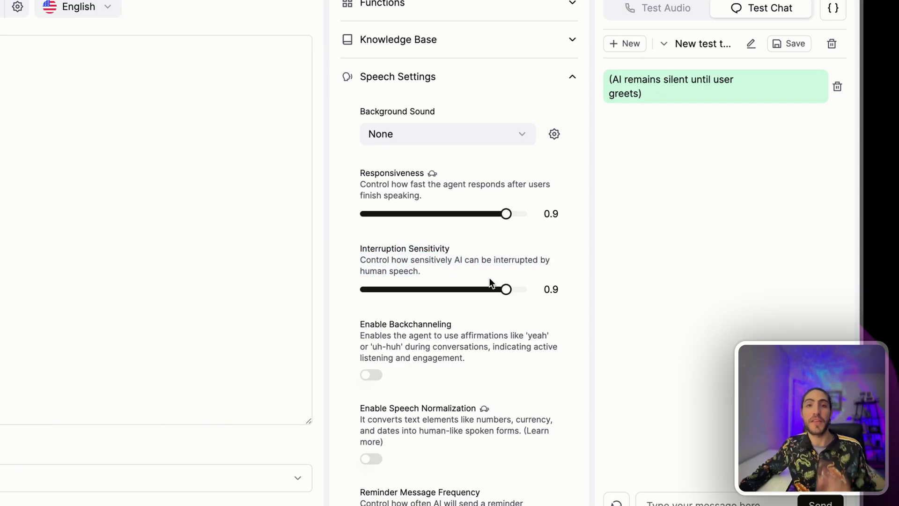
left_click(509, 291)
left_click_drag(510, 294, 521, 293)
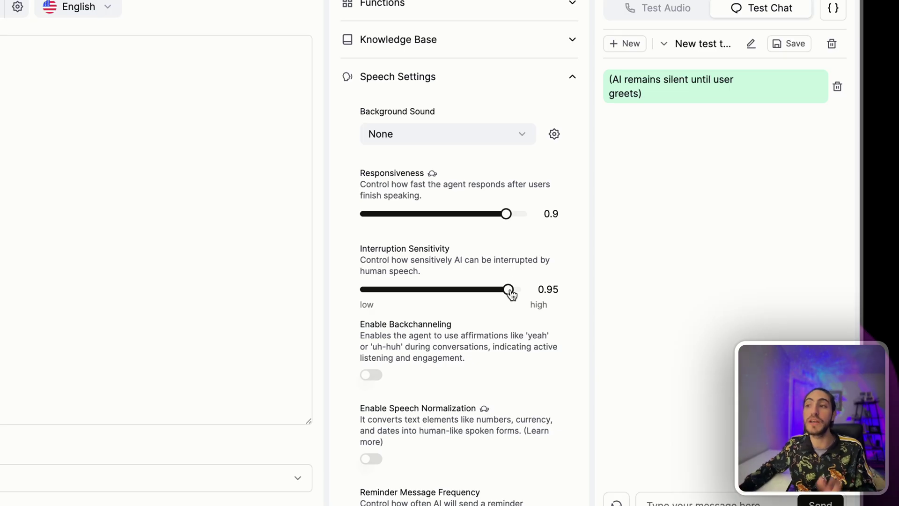
left_click_drag(510, 291, 523, 295)
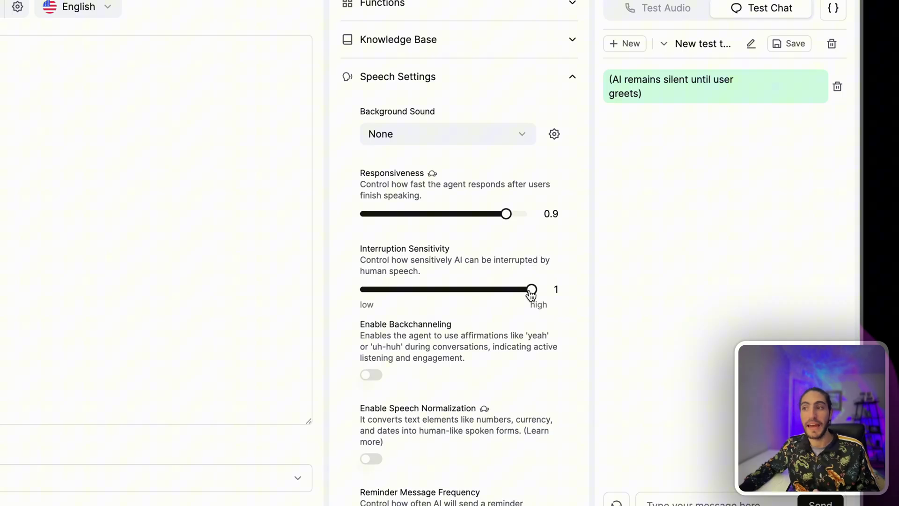
left_click_drag(405, 248, 450, 248)
left_click(461, 248)
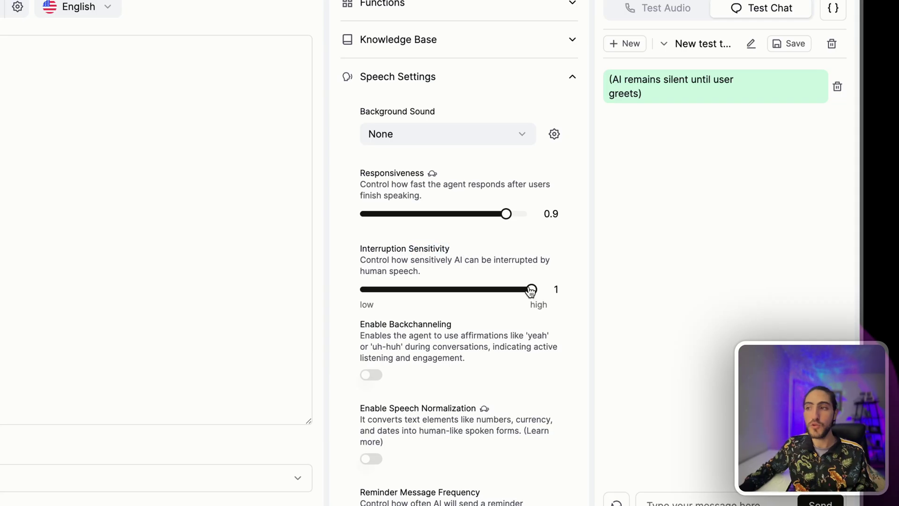
left_click_drag(531, 291, 485, 249)
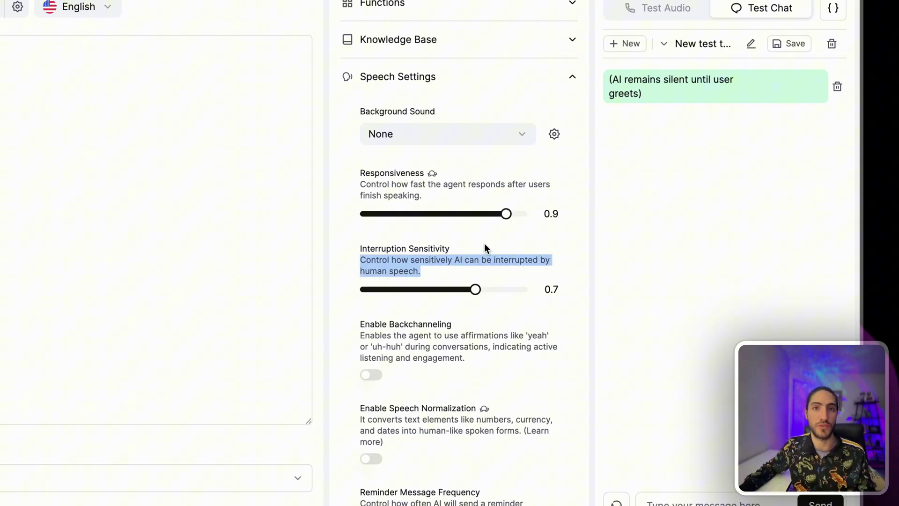
left_click(483, 249)
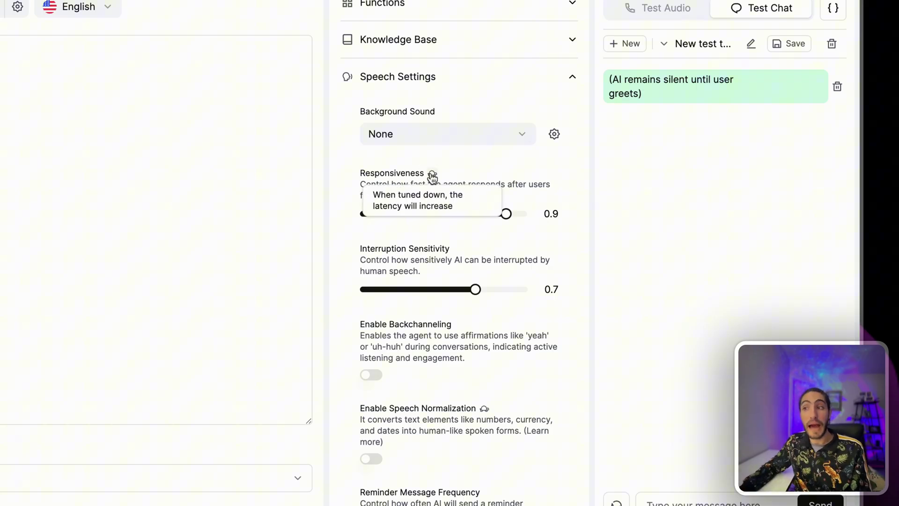
mouse_move(528, 220)
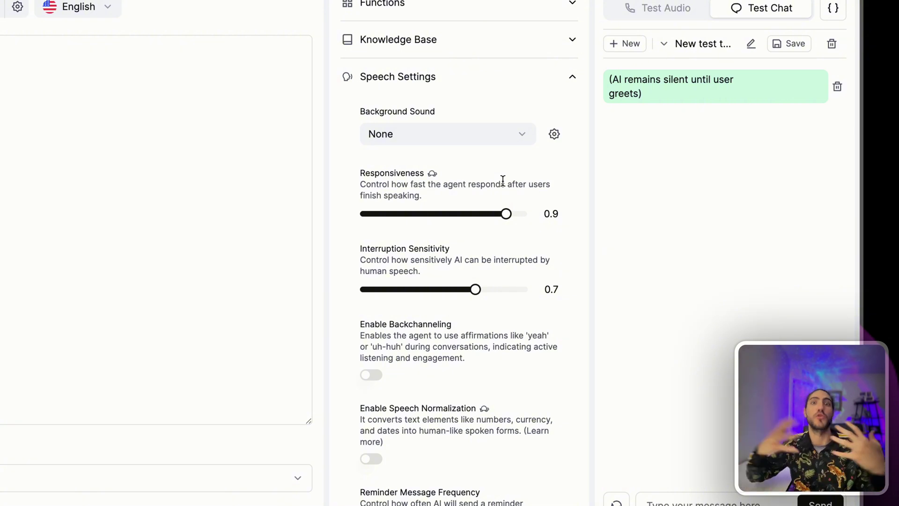
left_click_drag(445, 237, 460, 266)
left_click(460, 266)
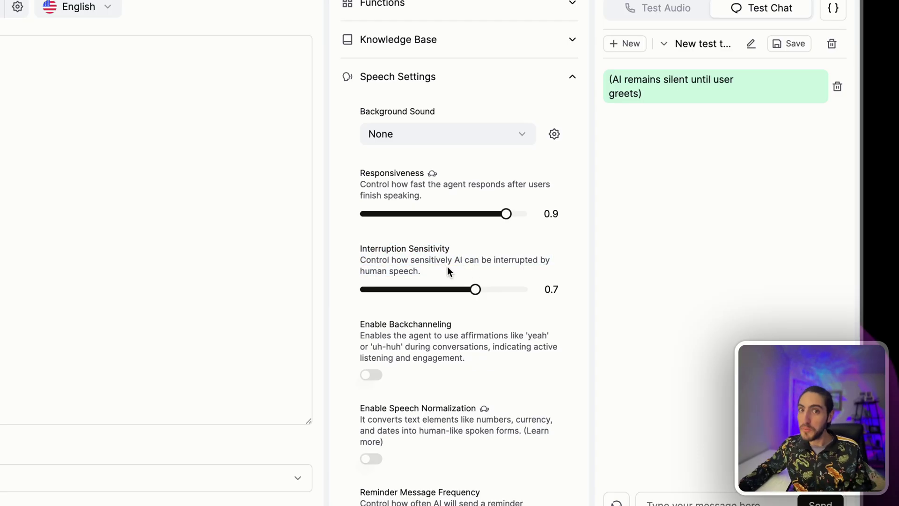
mouse_move(473, 284)
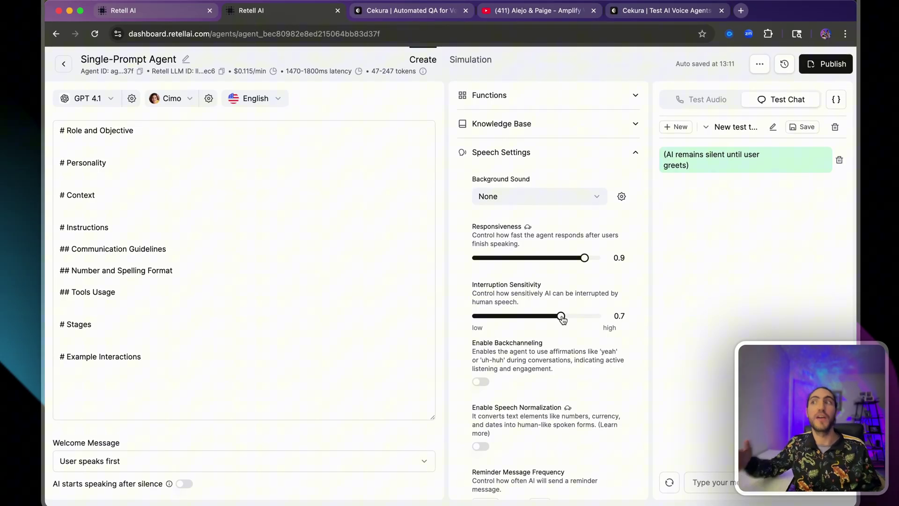
left_click(363, 252)
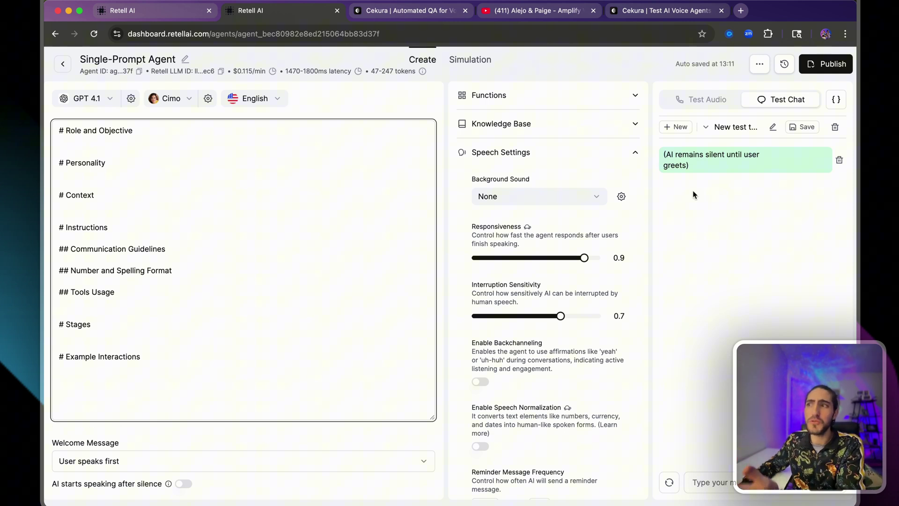
left_click_drag(659, 156, 746, 194)
left_click(725, 188)
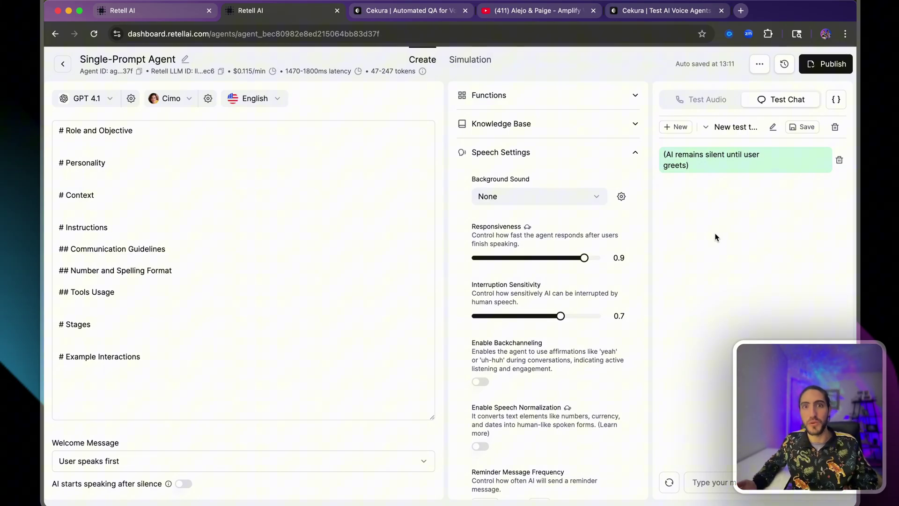
- Add the bullet "If the user says gibberish or something ambiguous, ask for clarification." under Communication Guidelines in the prompt, followed by a new line
left_click(181, 263)
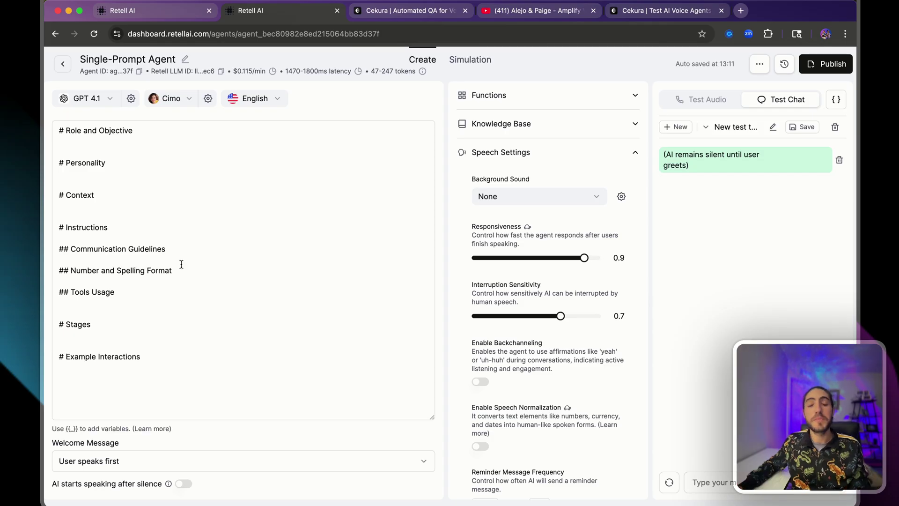
left_click(182, 260)
key("Return")
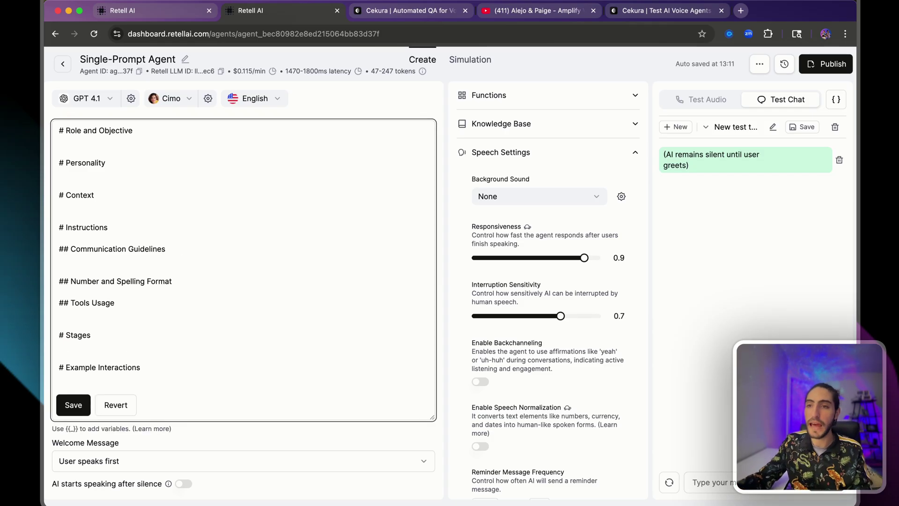
type("-")
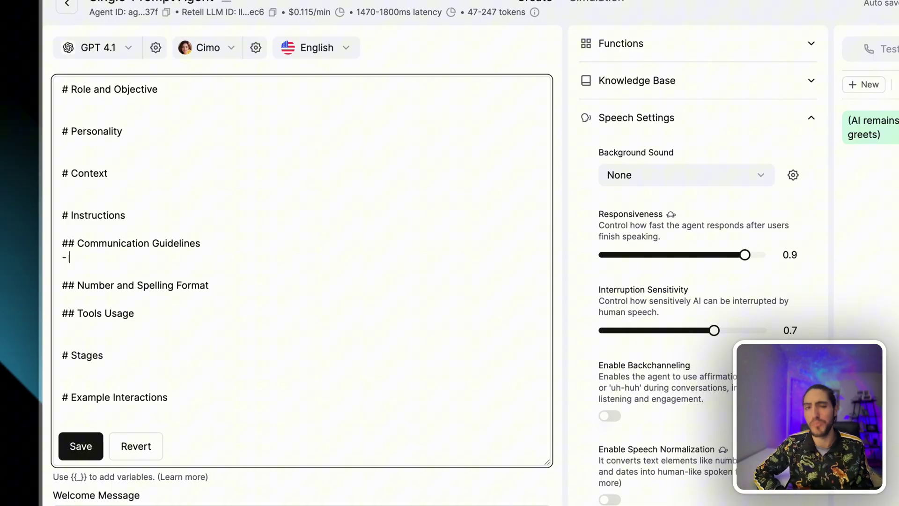
key("ctrl+v")
left_click_drag(64, 260, 399, 247)
left_click(399, 246)
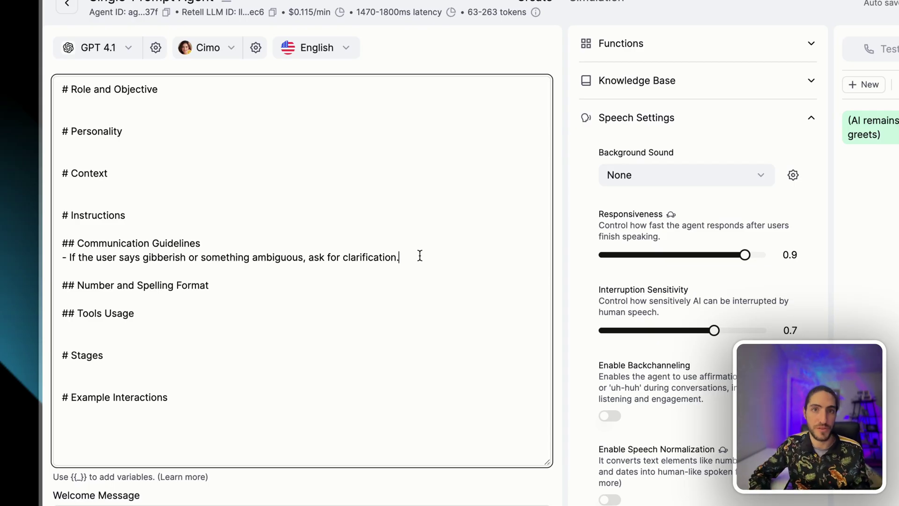
key("Return")
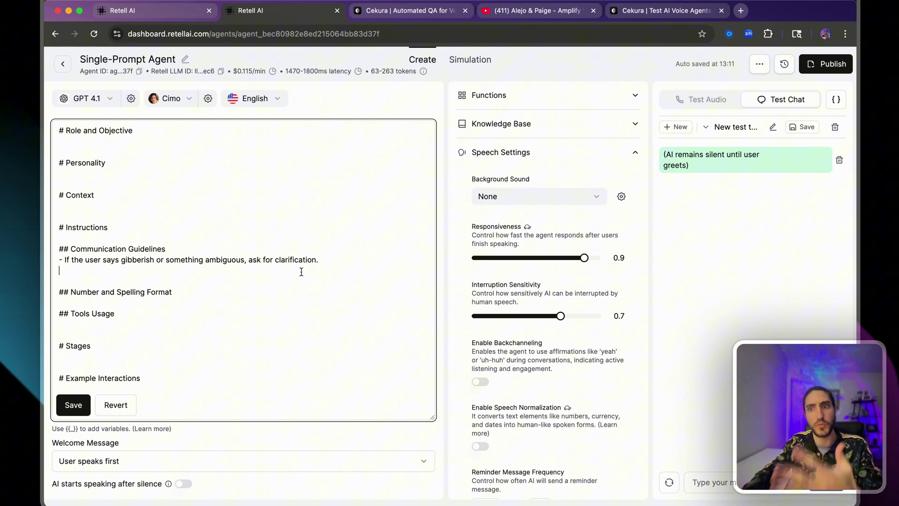
scroll(301, 271, "down", 1)
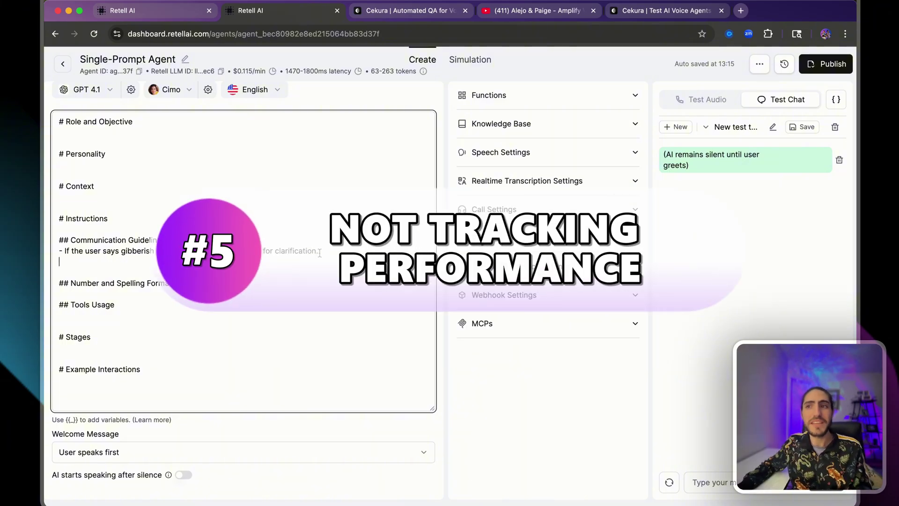
- Look over the Retell AI call history and the YouTube channel's list of videos
left_click_drag(321, 253, 318, 230)
left_click(318, 227)
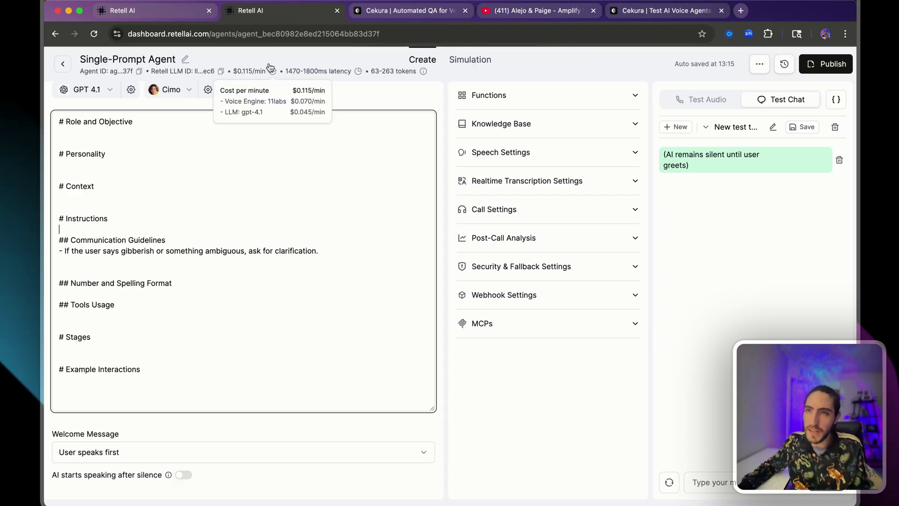
left_click(167, 15)
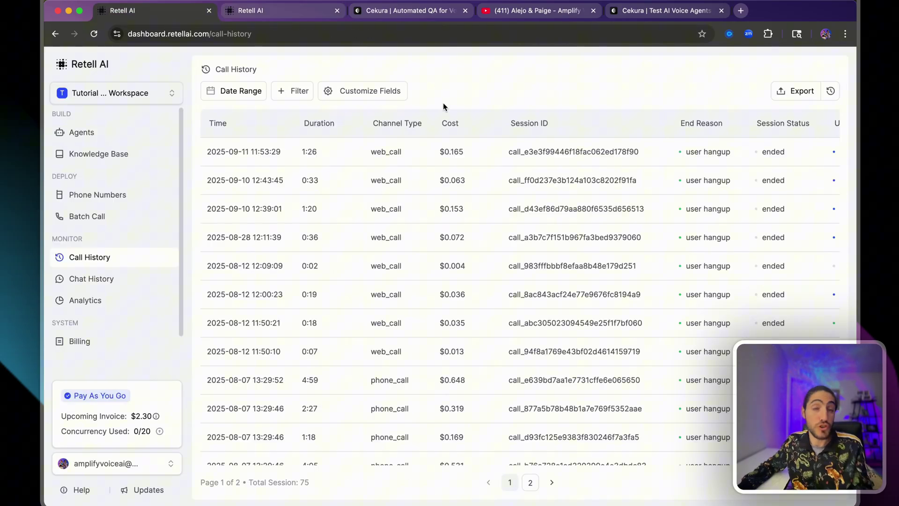
left_click_drag(443, 107, 448, 77)
left_click(453, 96)
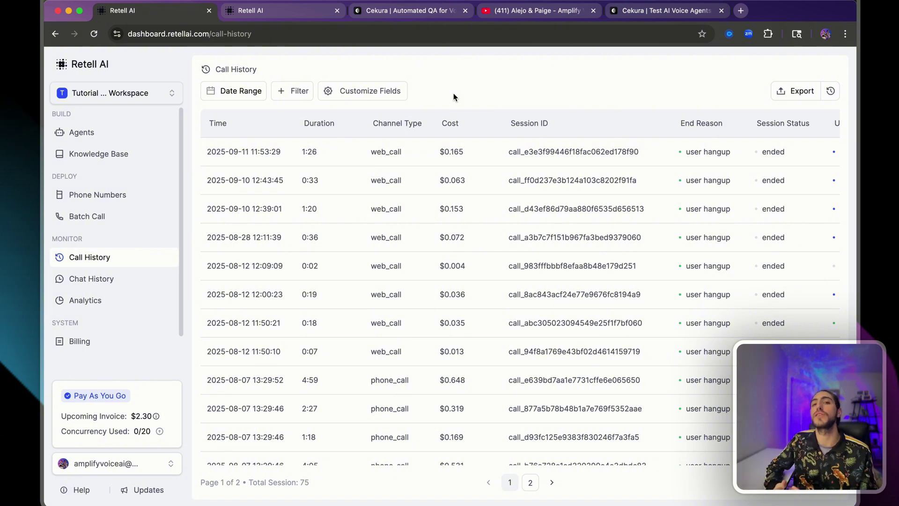
key("super+4")
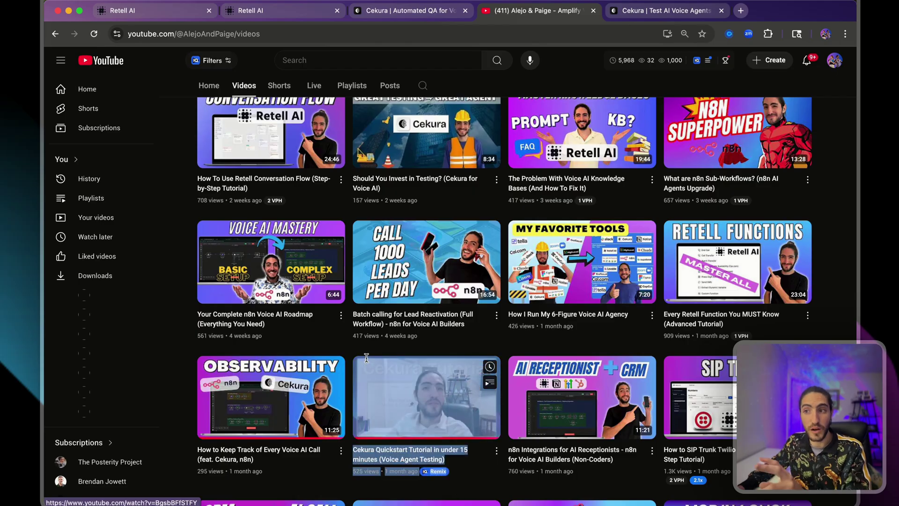
scroll(434, 297, "down", 1)
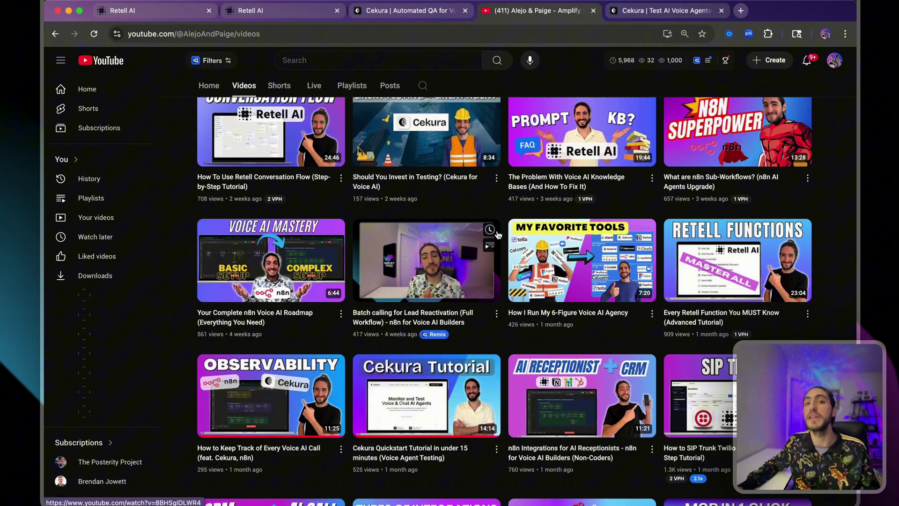
- Open the n8n workflow "AV n8n Mastery - part 7" and examine its Part 2: AI Agents section
left_click(742, 11)
type("n8n")
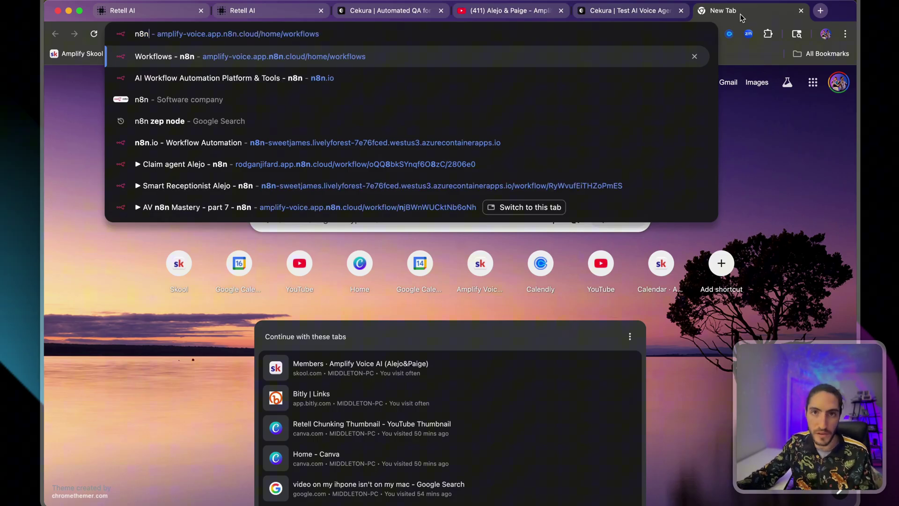
key("Return")
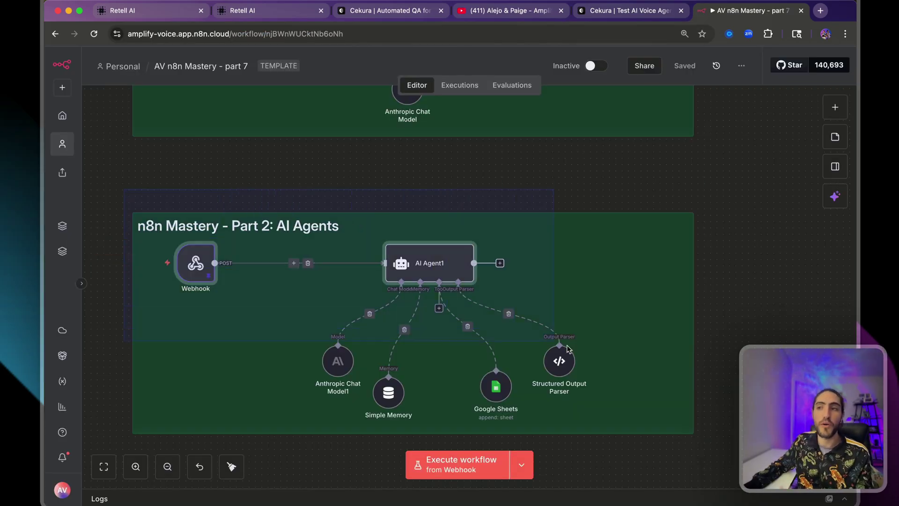
left_click_drag(590, 356, 708, 434)
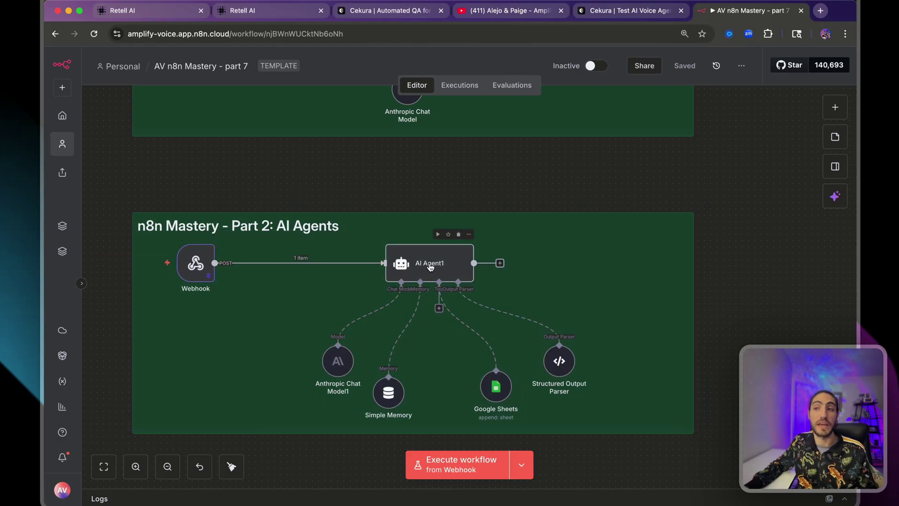
- Add an If node after AI Agent1 with a Slack "Send a message" node on its true branch
left_click(500, 264)
key("ctrl+v")
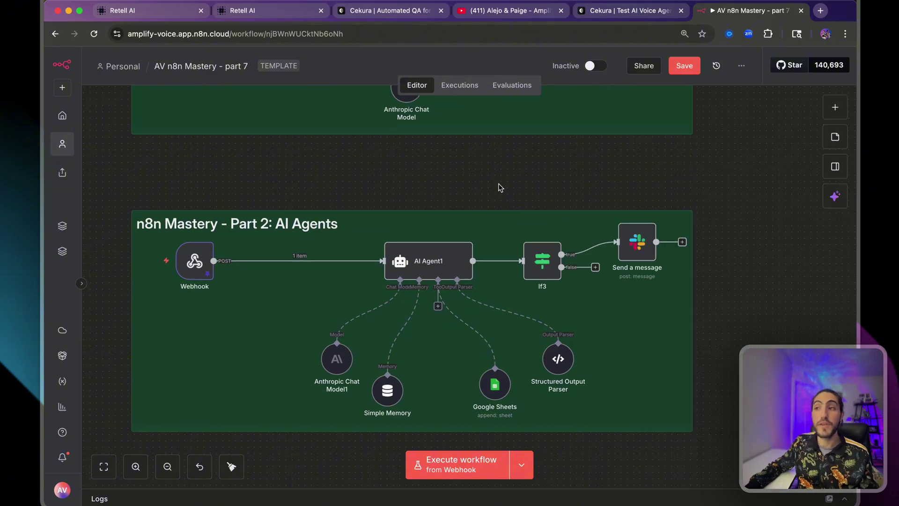
left_click_drag(555, 272, 590, 290)
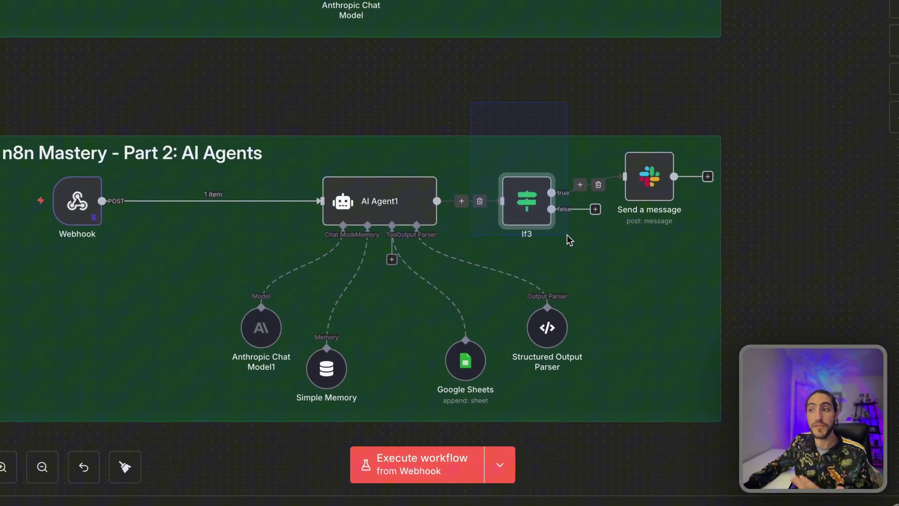
left_click_drag(675, 232, 690, 247)
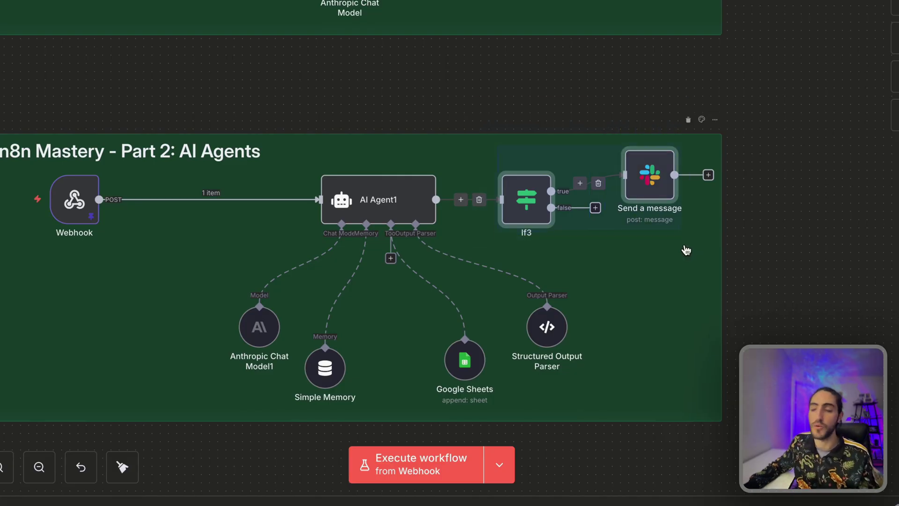
- Switch to Cekura and open the failed call from Jun 17, 2025, 11:35 AM in the observability calls to review its evaluation and transcript
left_click(804, 227)
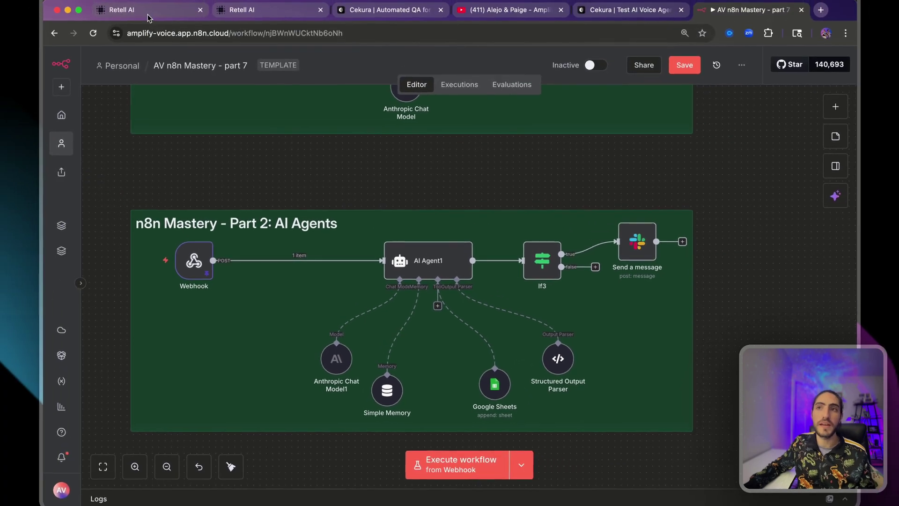
left_click(150, 11)
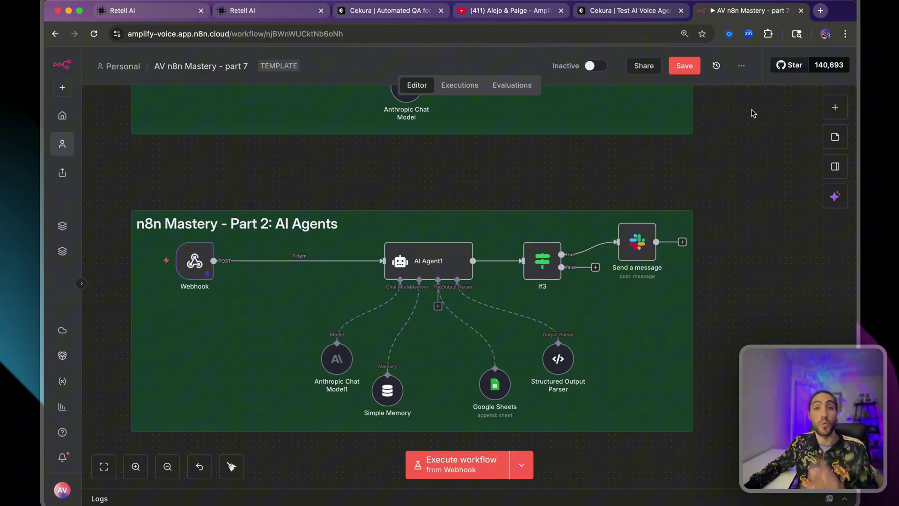
left_click(650, 17)
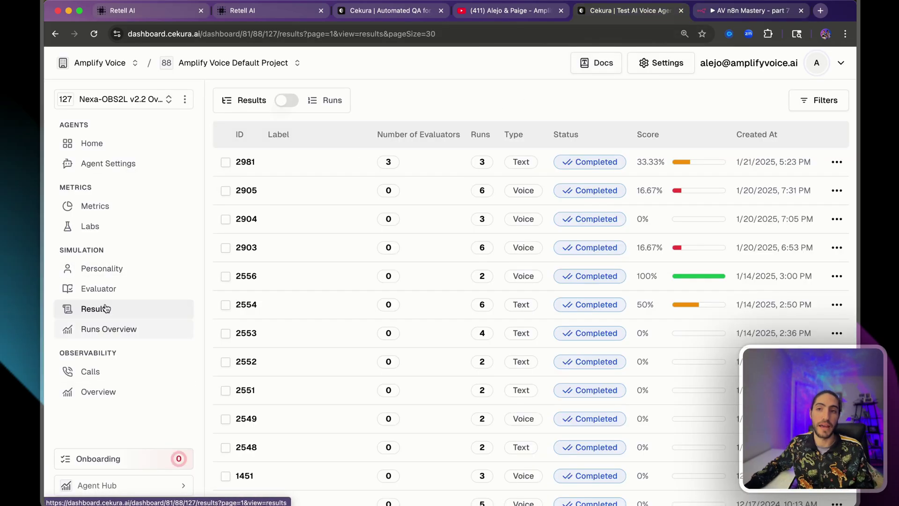
left_click(91, 371)
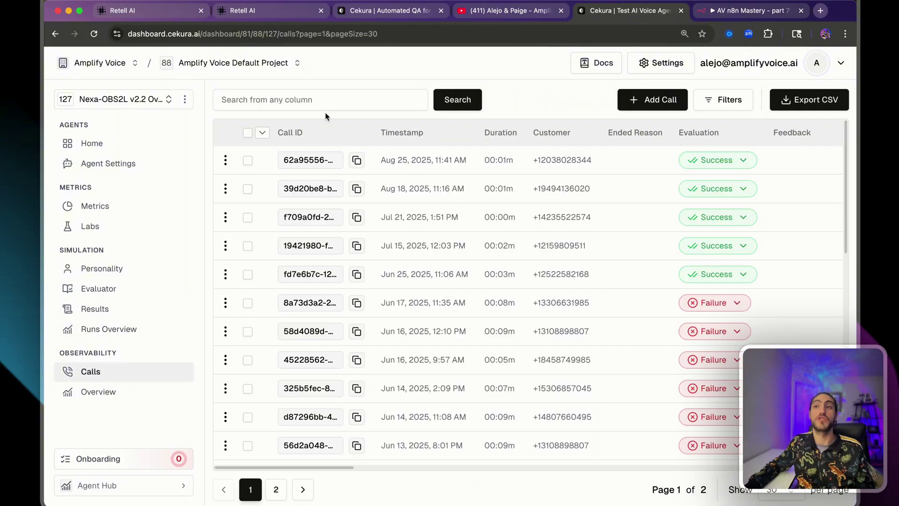
left_click_drag(325, 112, 617, 277)
left_click(612, 312)
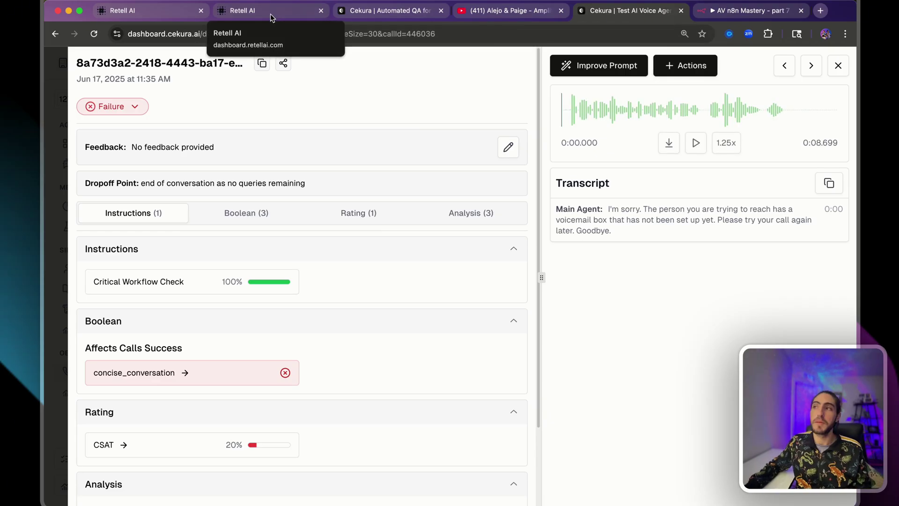
- Review the Part 2: AI Agents workflow in n8n and return to the Single-Prompt Agent's prompt in Retell AI
left_click(292, 7)
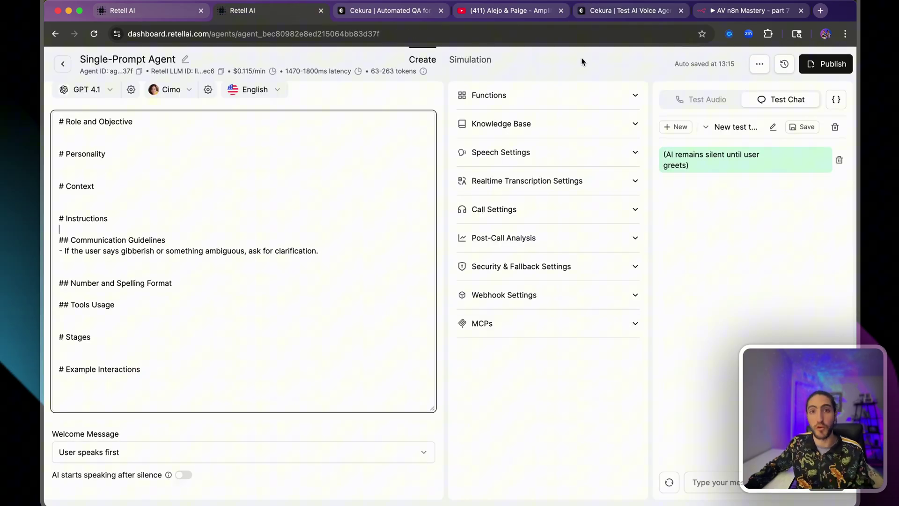
left_click(749, 10)
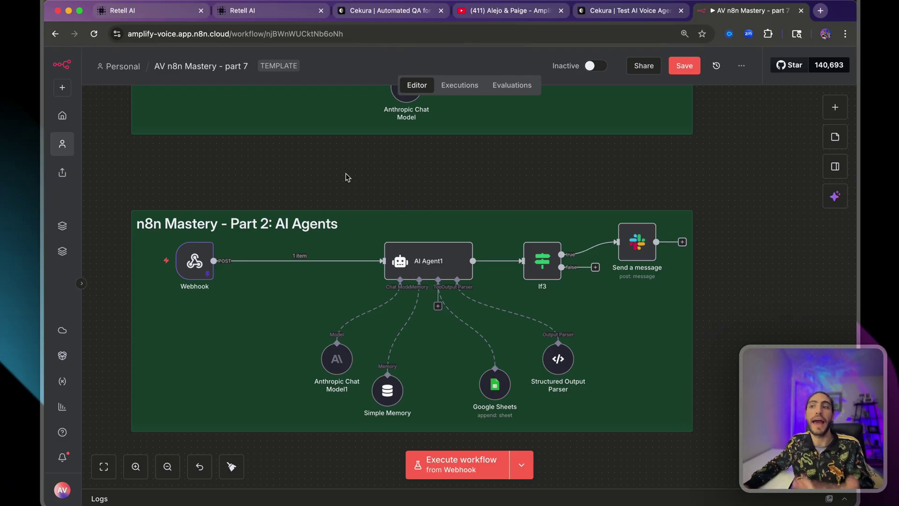
left_click_drag(470, 288, 471, 287)
left_click(447, 190)
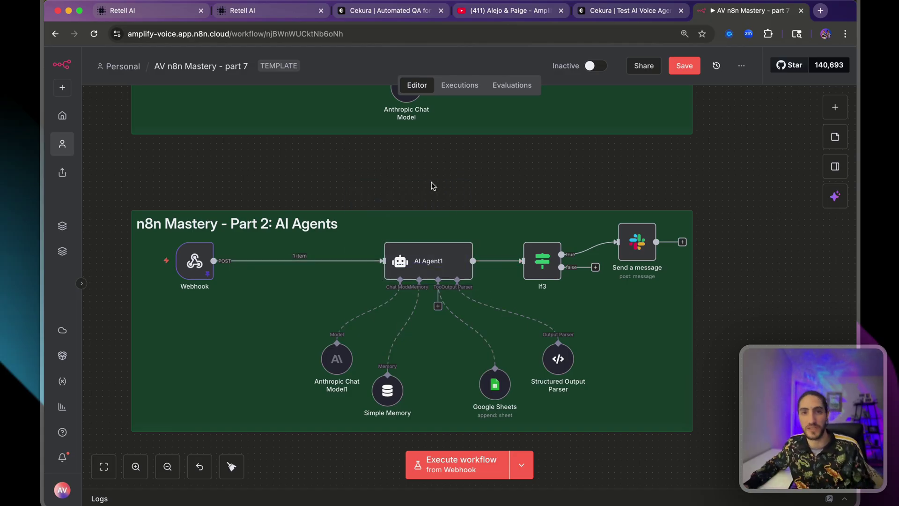
key("super+2")
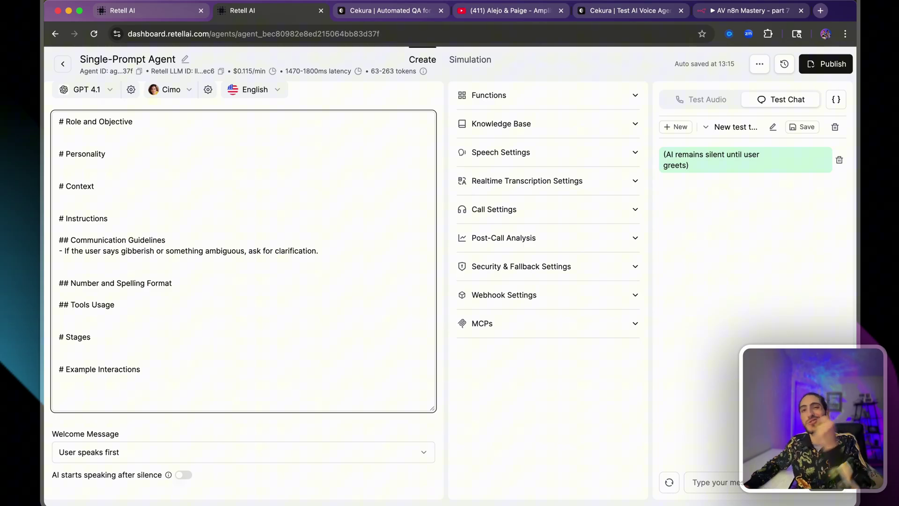